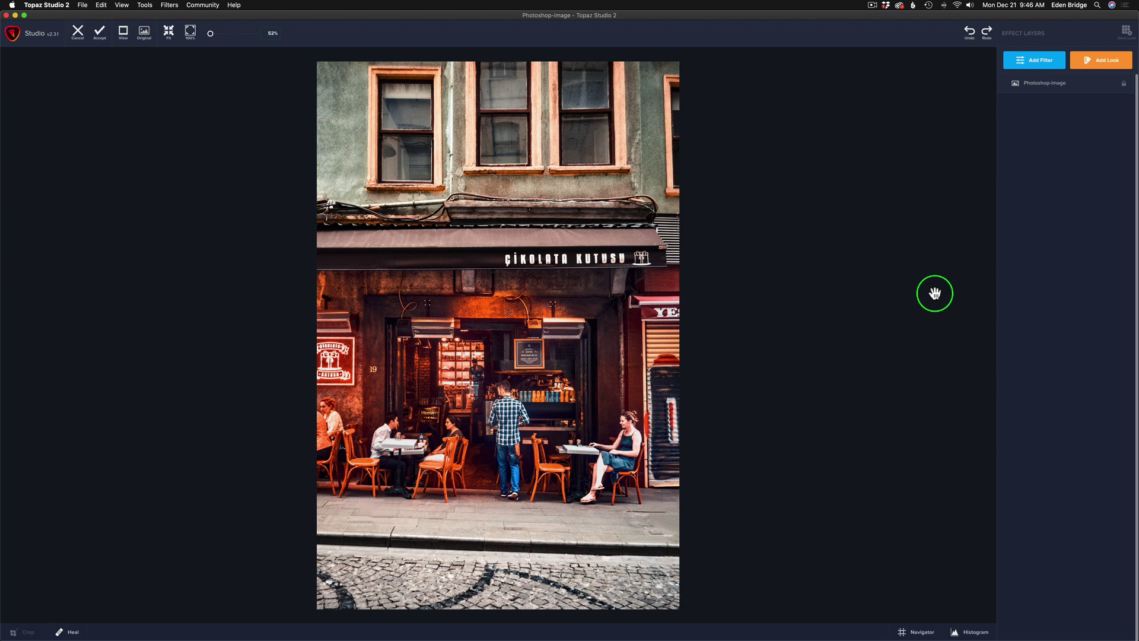
Step: Add an AI ReMix filter from the Stylistic filters to the street cafe photo
{"action": "left_click", "coordinate": [1047, 67]}
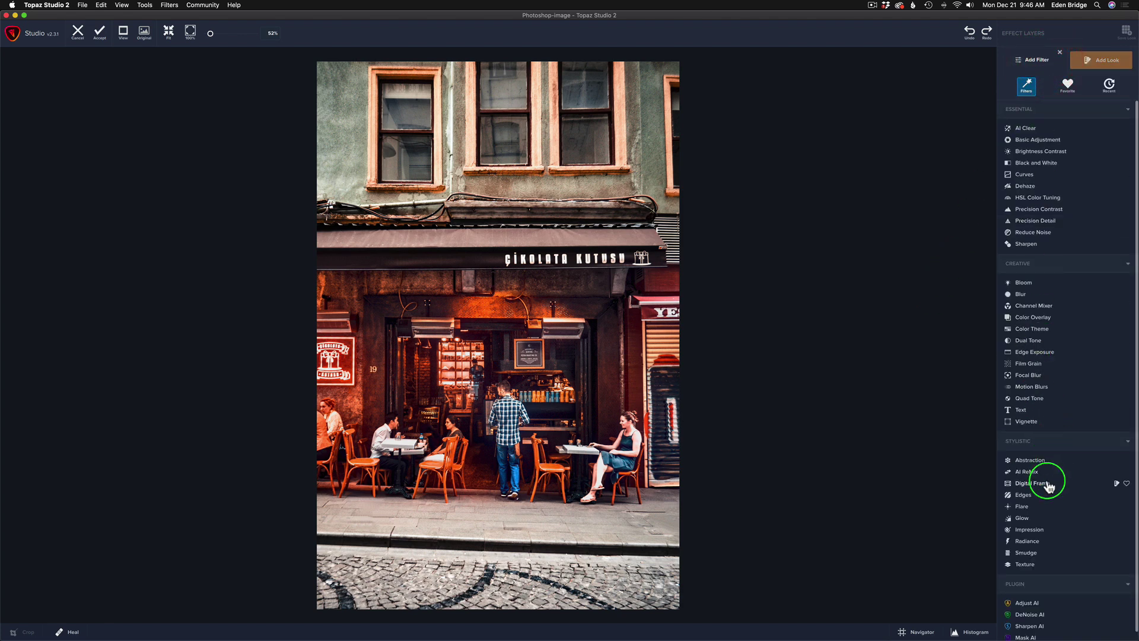
{"action": "left_click", "coordinate": [1032, 471]}
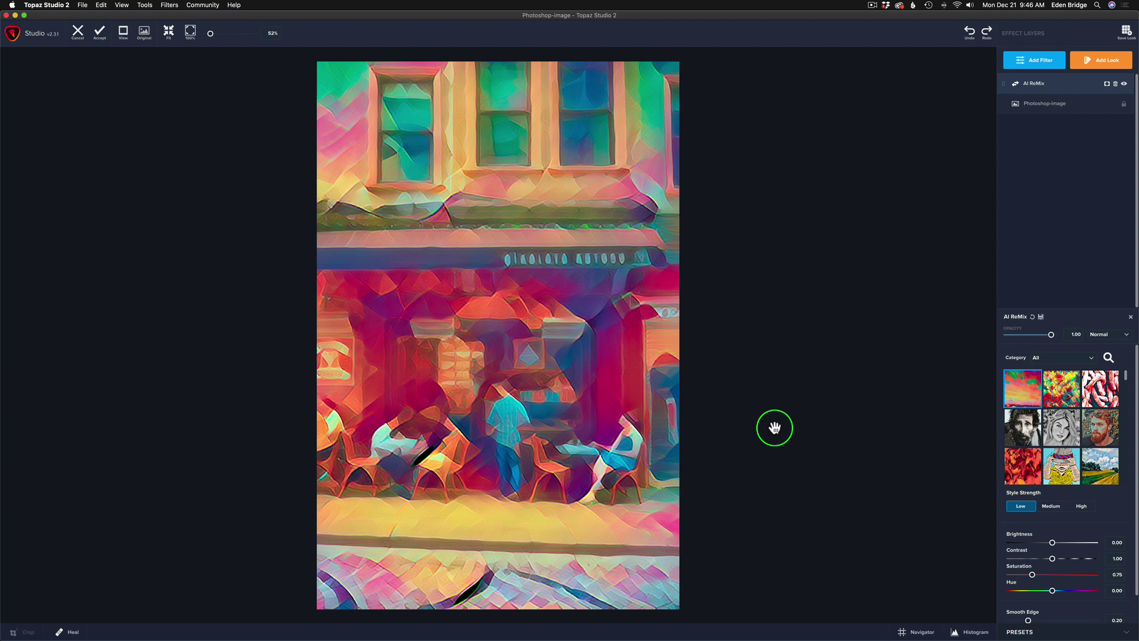
Step: Try several AI ReMix style thumbnails, ending on the third one in the second row
{"action": "left_click", "coordinate": [1060, 391]}
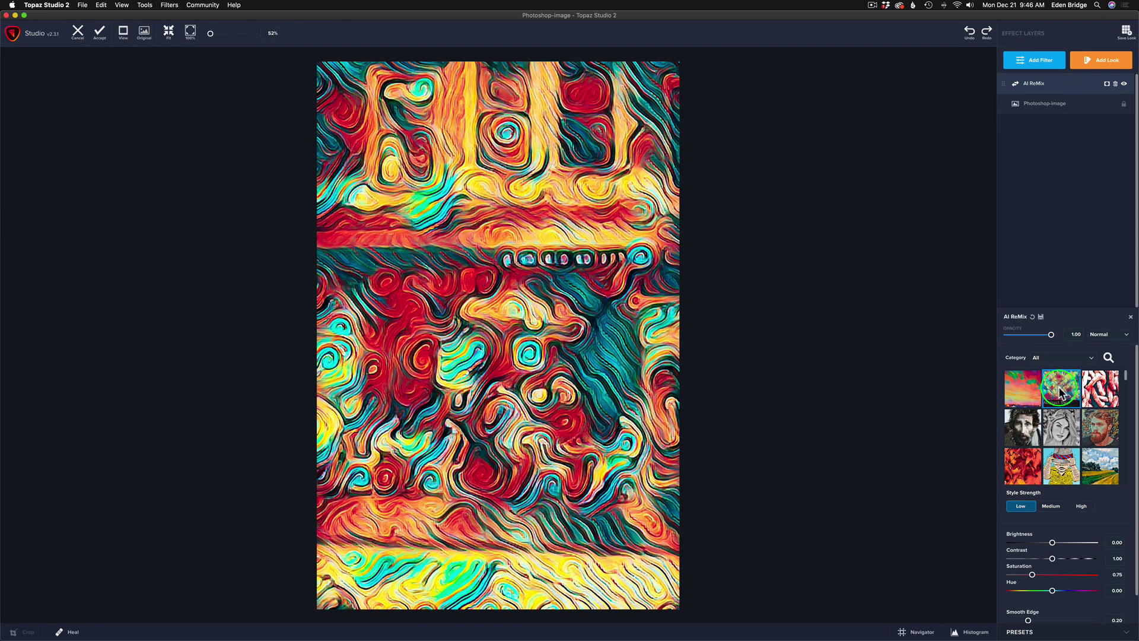
{"action": "left_click", "coordinate": [1101, 387]}
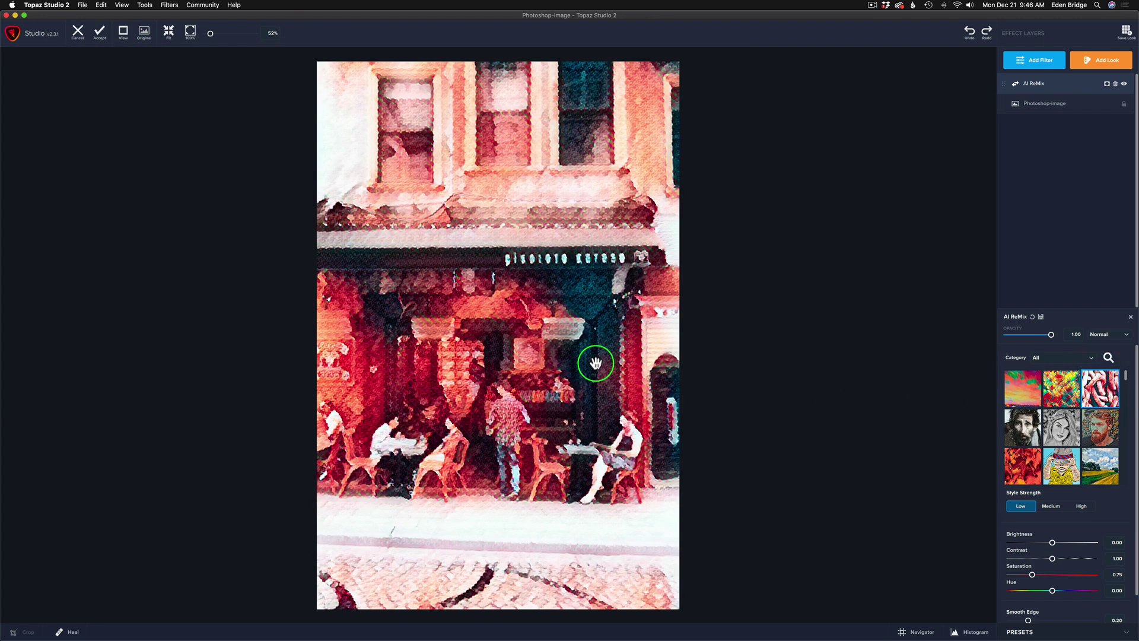
{"action": "left_click", "coordinate": [1027, 430]}
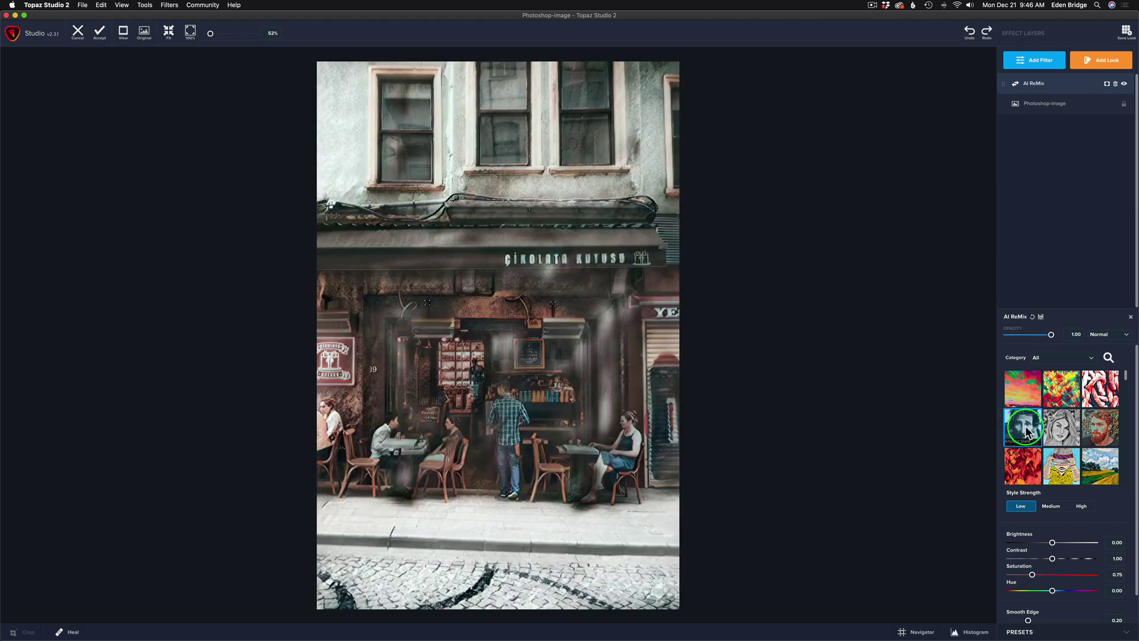
{"action": "left_click", "coordinate": [1057, 432]}
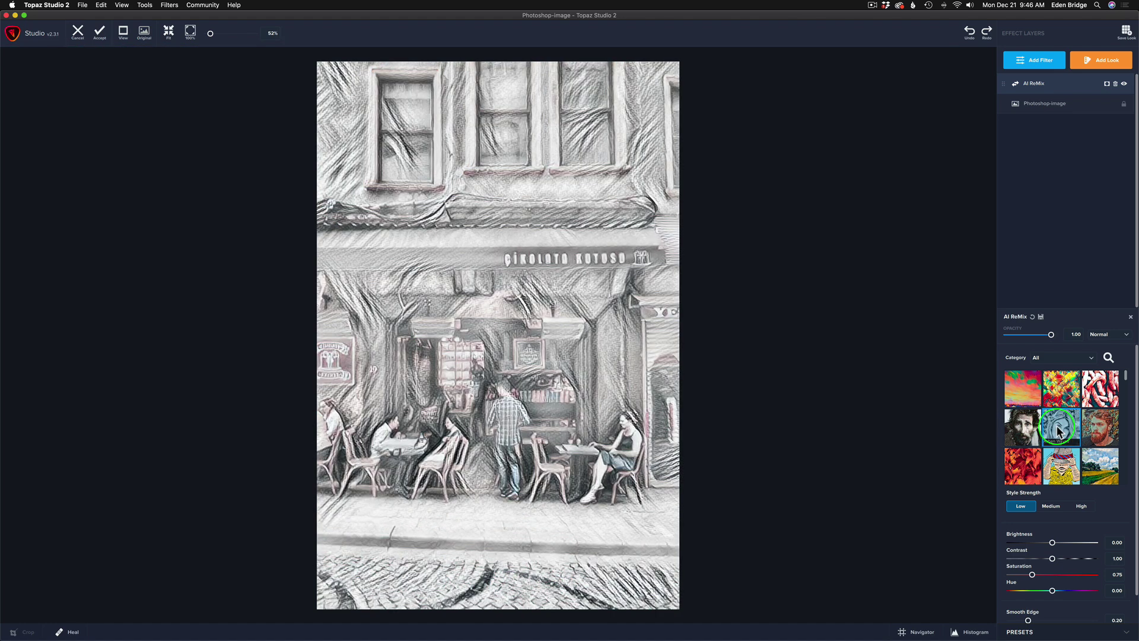
{"action": "left_click", "coordinate": [1094, 426]}
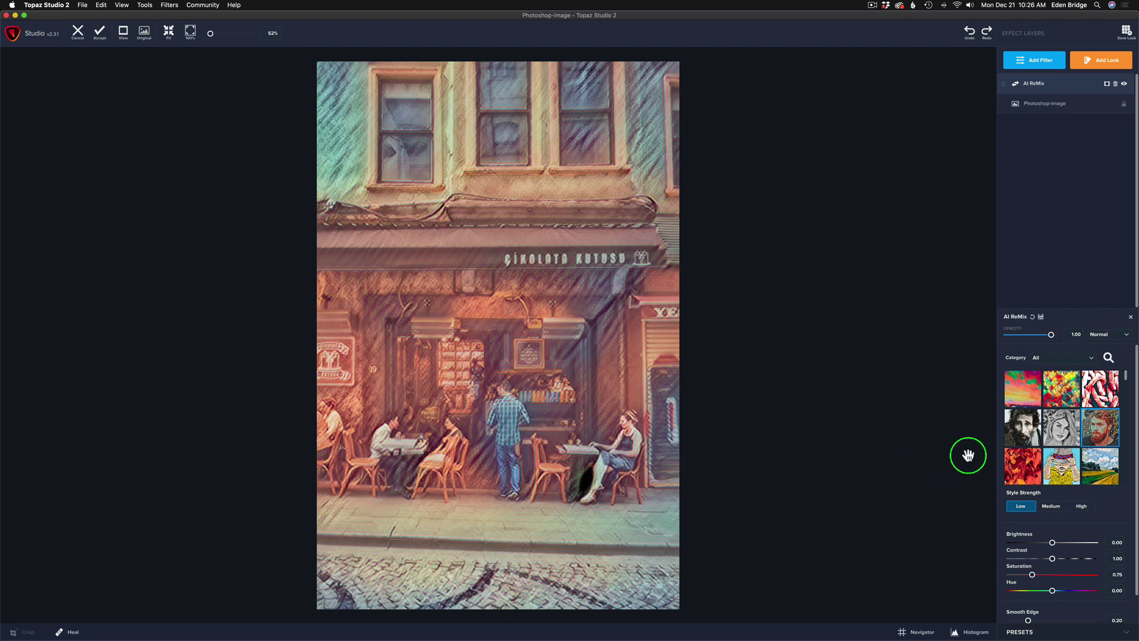
Step: Scroll down the style grid and apply the golden-yellow ink-outlined ReMix style
{"action": "scroll", "coordinate": [1056, 439], "scroll_direction": "down", "scroll_amount": 5}
{"action": "scroll", "coordinate": [1060, 449], "scroll_direction": "down", "scroll_amount": 3}
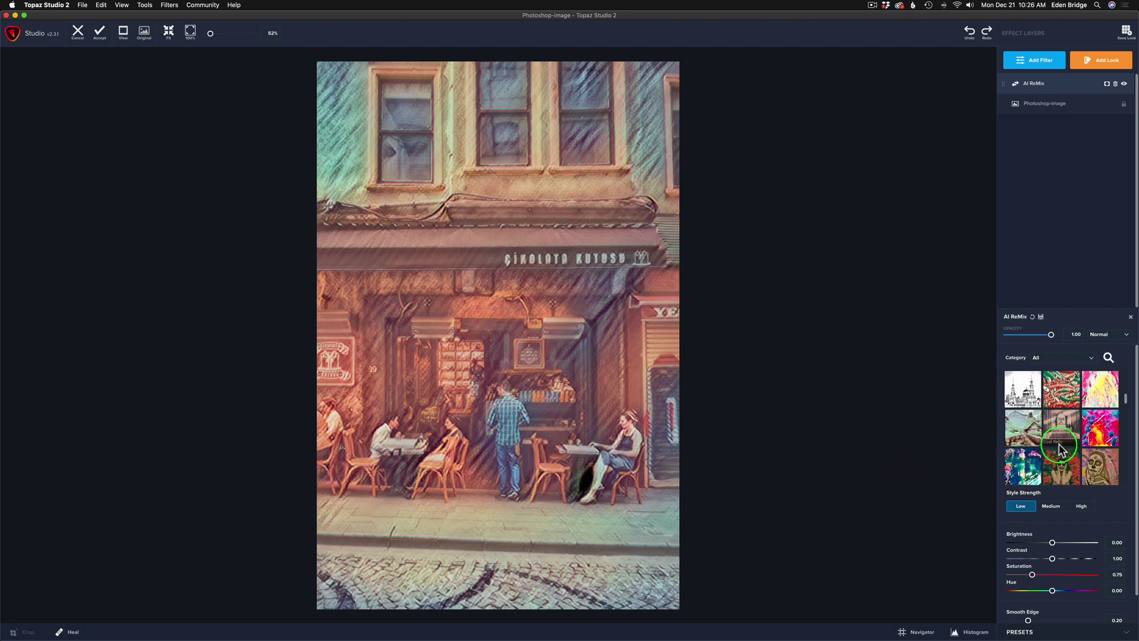
{"action": "scroll", "coordinate": [1060, 449], "scroll_direction": "down", "scroll_amount": 3}
{"action": "scroll", "coordinate": [1061, 449], "scroll_direction": "down", "scroll_amount": 3}
{"action": "scroll", "coordinate": [1060, 449], "scroll_direction": "down", "scroll_amount": 3}
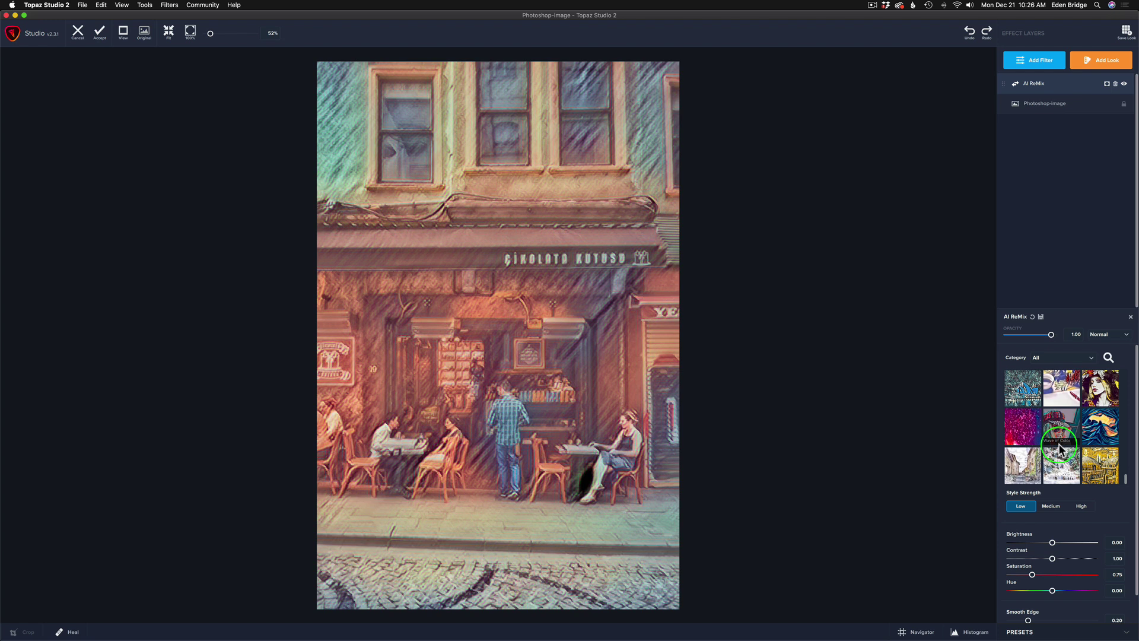
{"action": "left_click", "coordinate": [1107, 467]}
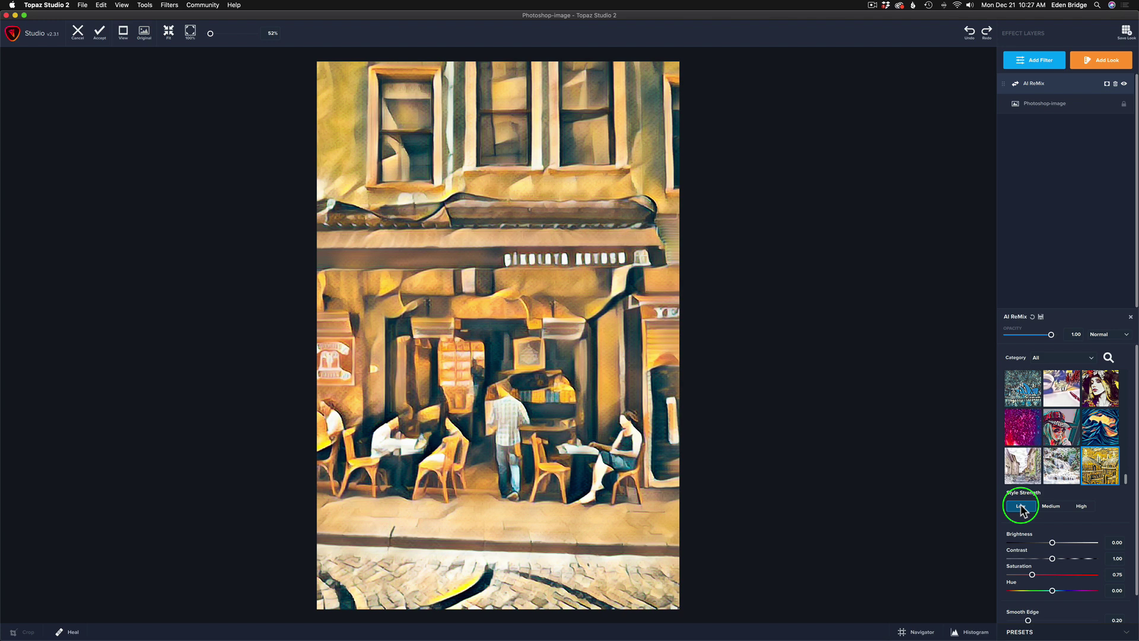
Step: Compare the golden-yellow style at High, Low and Medium Style Strength
{"action": "left_click", "coordinate": [1081, 507]}
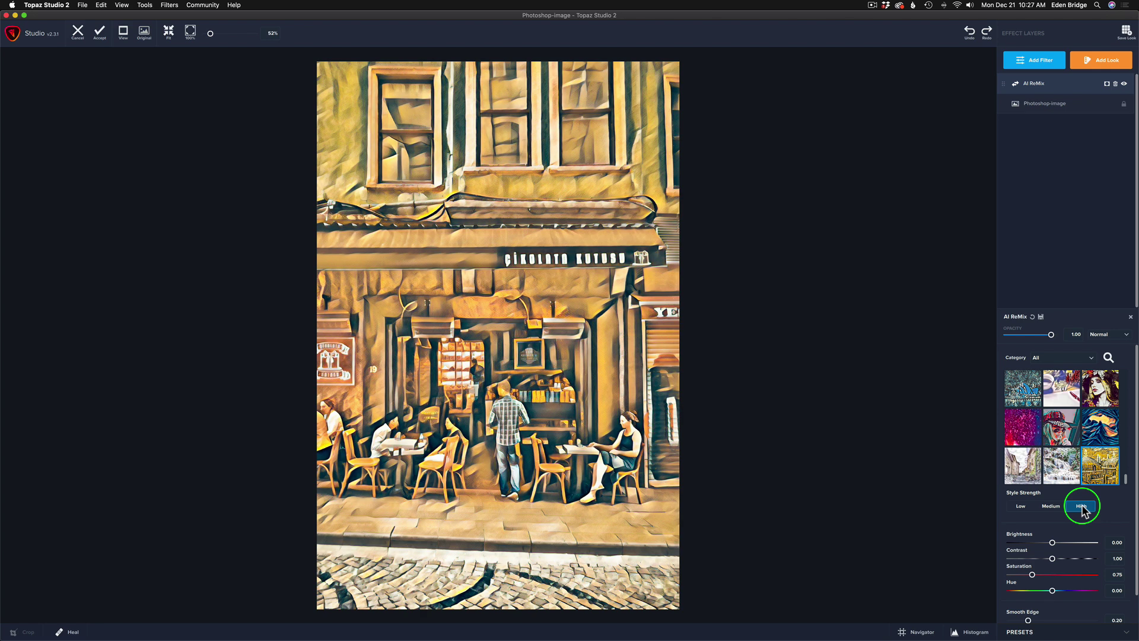
{"action": "left_click", "coordinate": [1021, 505]}
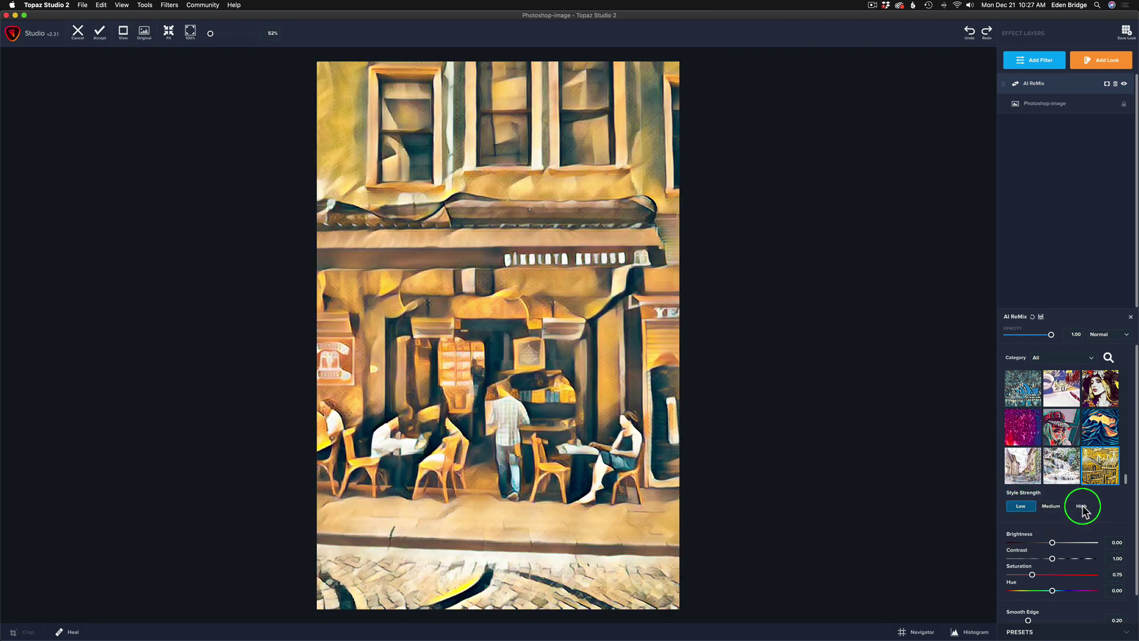
{"action": "left_click", "coordinate": [1085, 509]}
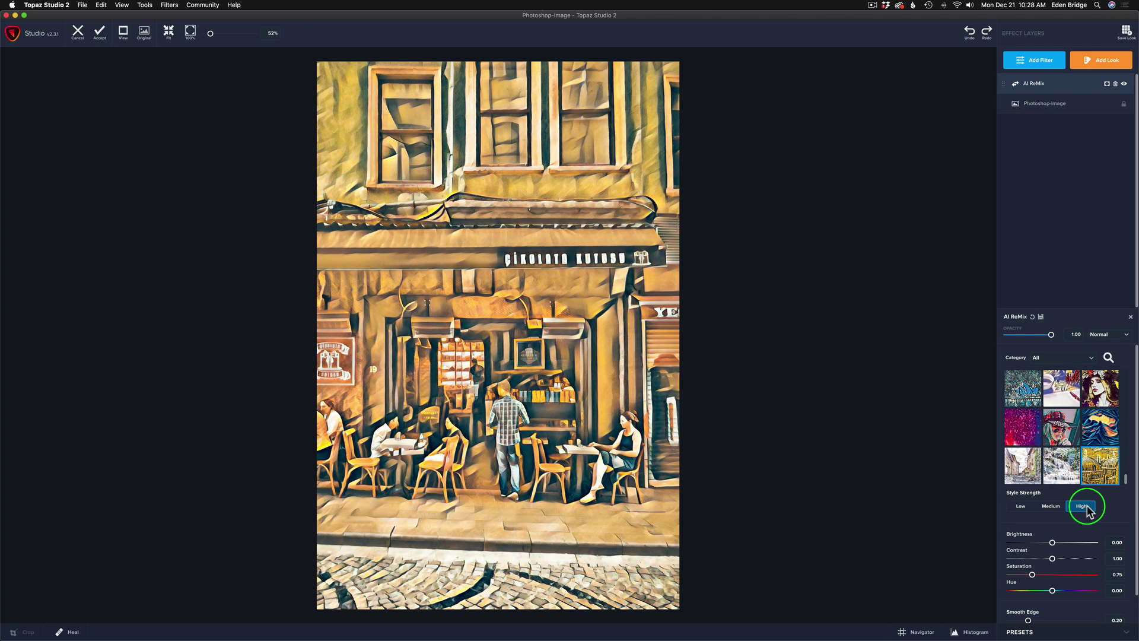
{"action": "left_click", "coordinate": [1051, 507]}
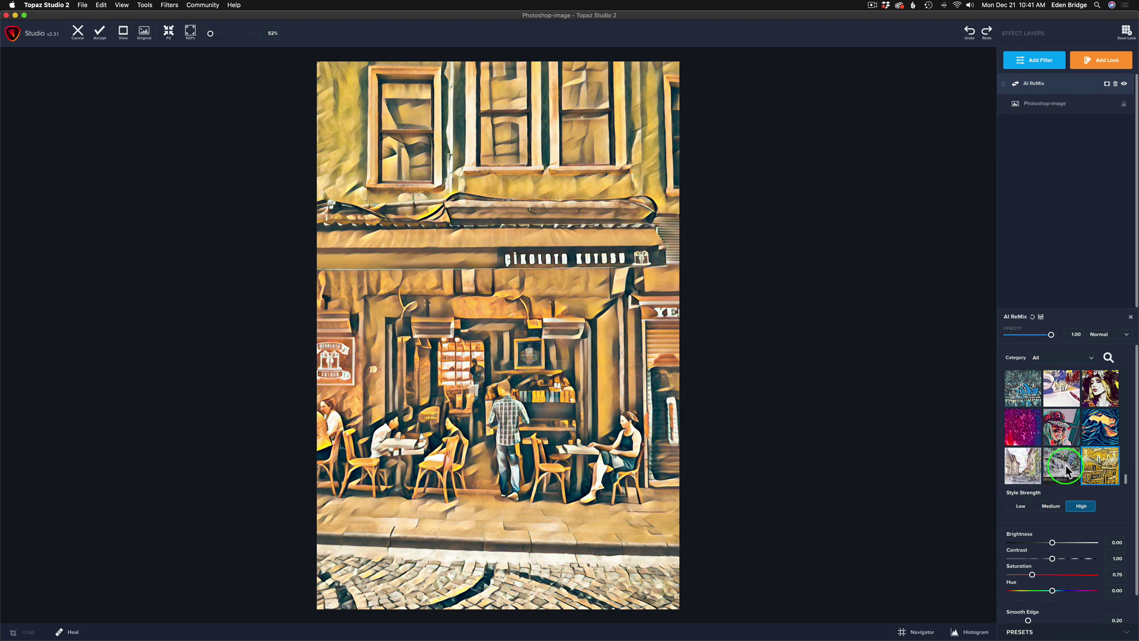
Step: Apply the White Water style and cycle its strength through Low, Medium, then High
{"action": "left_click", "coordinate": [1065, 469]}
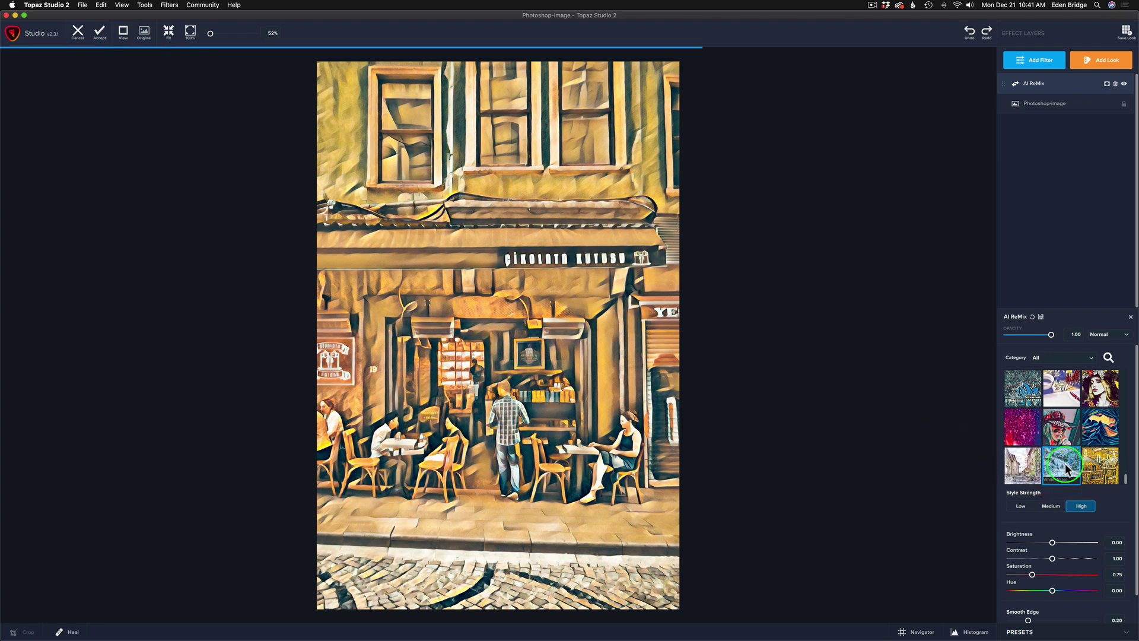
{"action": "left_click", "coordinate": [1082, 507]}
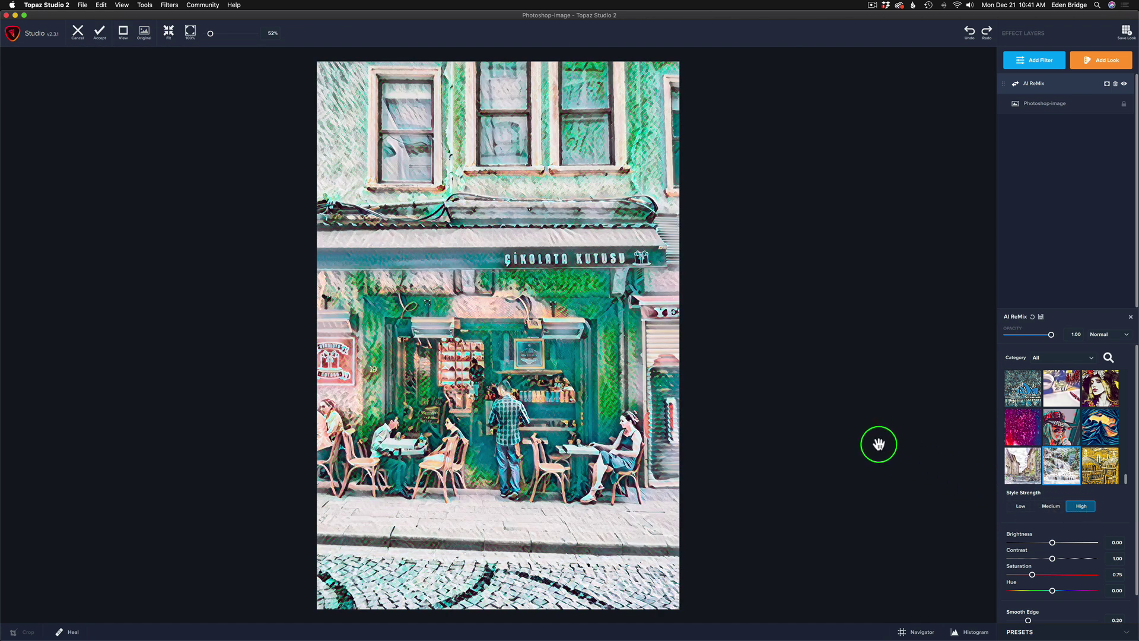
{"action": "left_click", "coordinate": [1020, 506]}
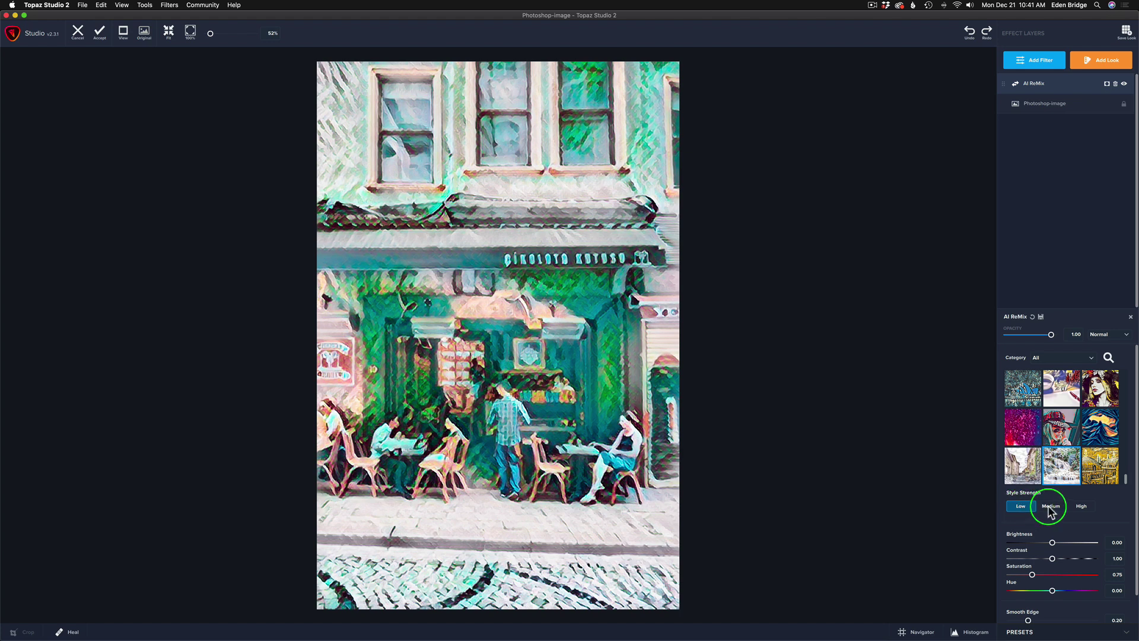
{"action": "left_click", "coordinate": [1051, 509]}
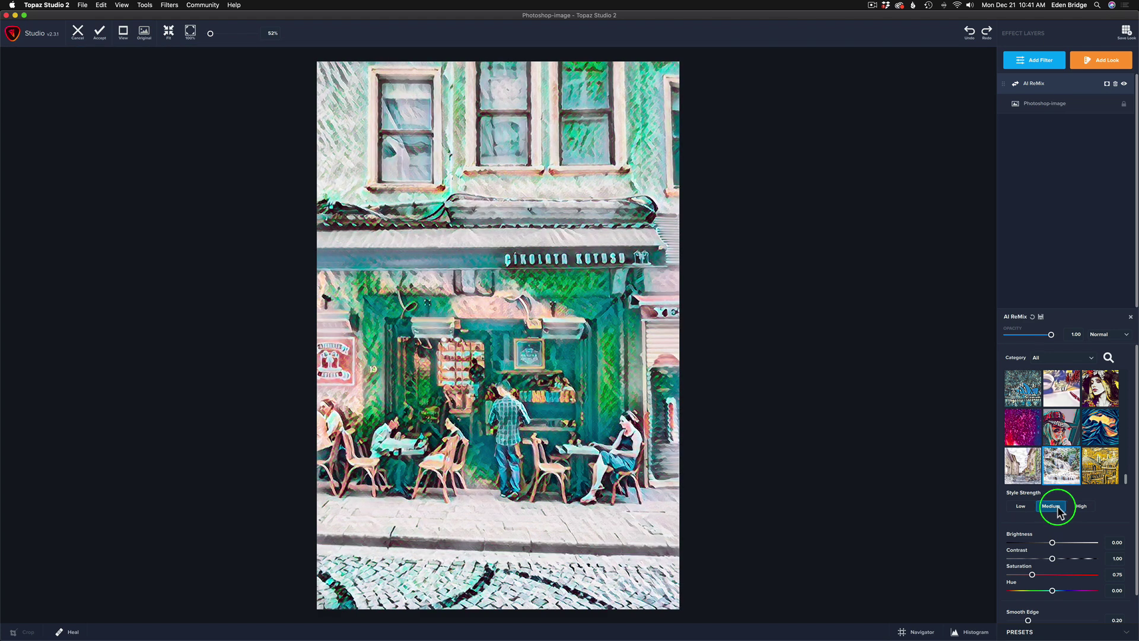
{"action": "left_click", "coordinate": [1077, 508]}
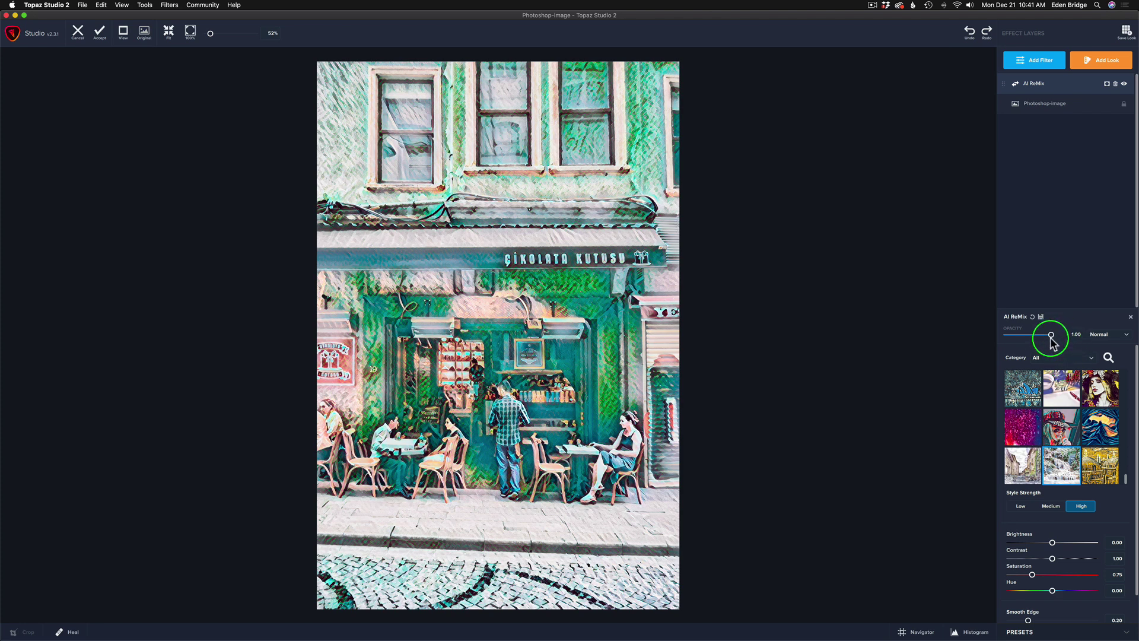
{"action": "left_click_drag", "start_coordinate": [1051, 335], "coordinate": [1036, 337]}
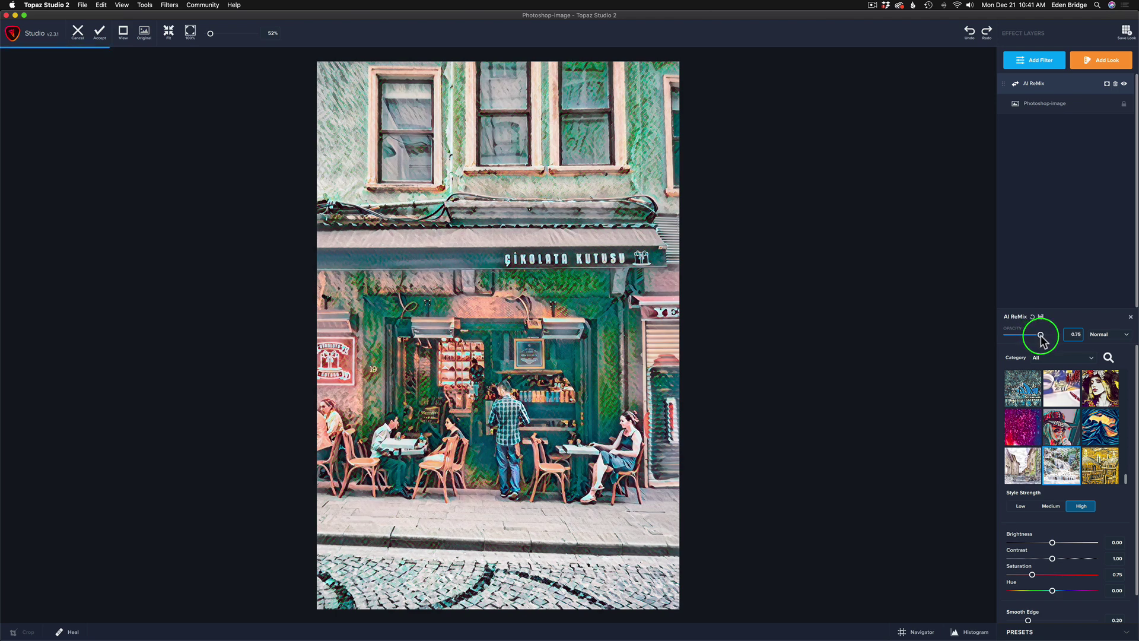
{"action": "left_click_drag", "start_coordinate": [1037, 337], "coordinate": [1034, 345]}
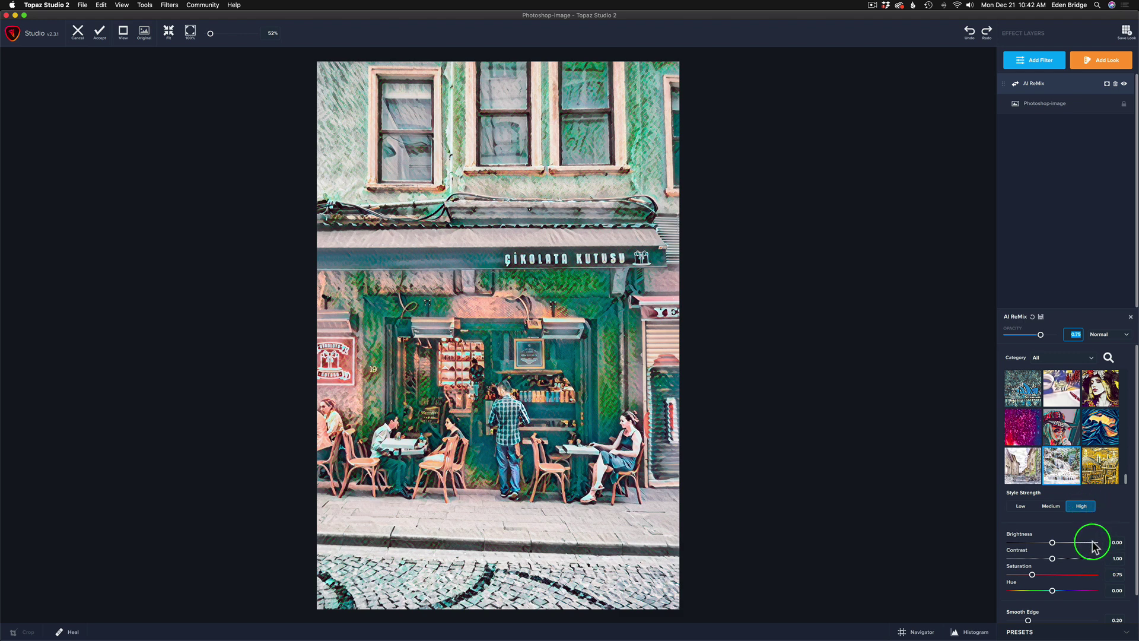
{"action": "left_click_drag", "start_coordinate": [1040, 334], "coordinate": [1060, 339]}
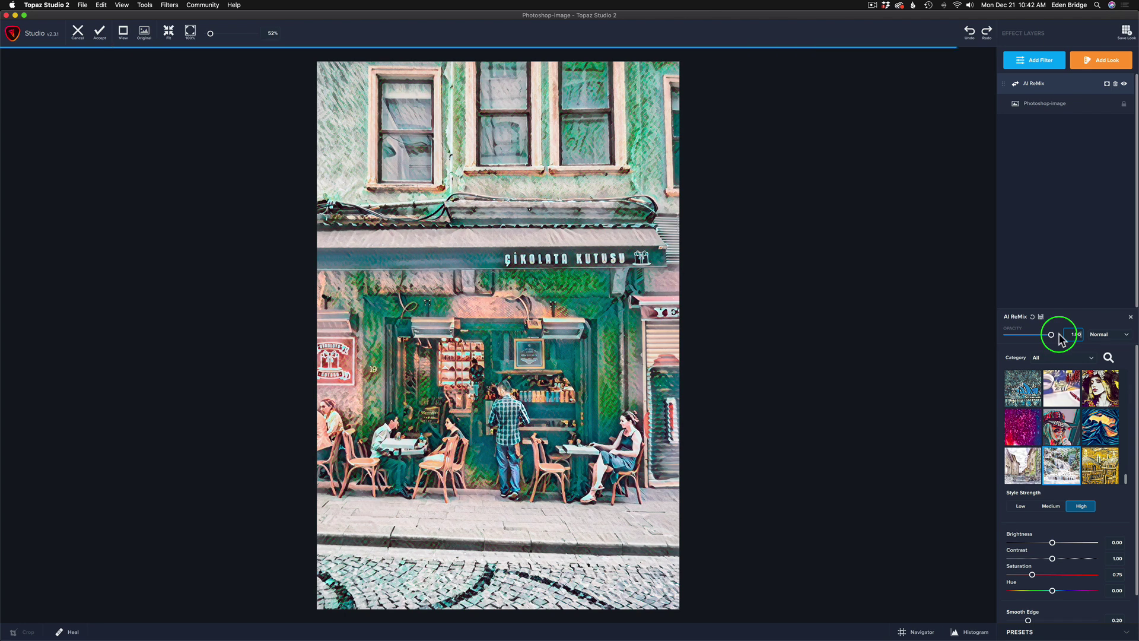
{"action": "left_click", "coordinate": [1060, 336]}
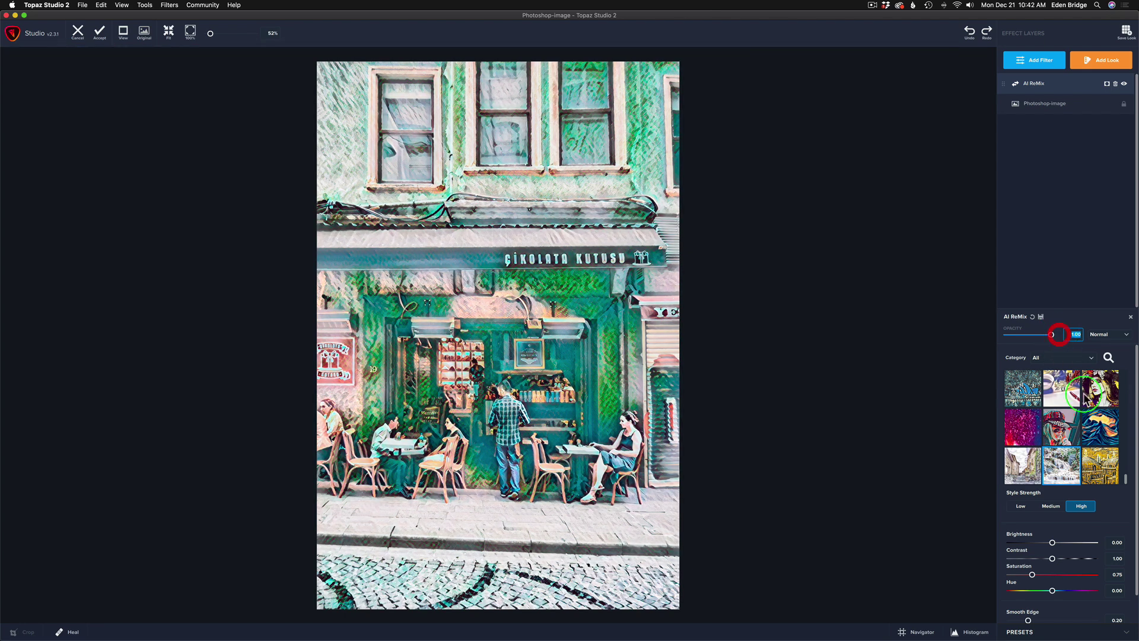
Step: Apply the Waves style and switch its Style Strength from Low to High
{"action": "left_click", "coordinate": [1102, 430]}
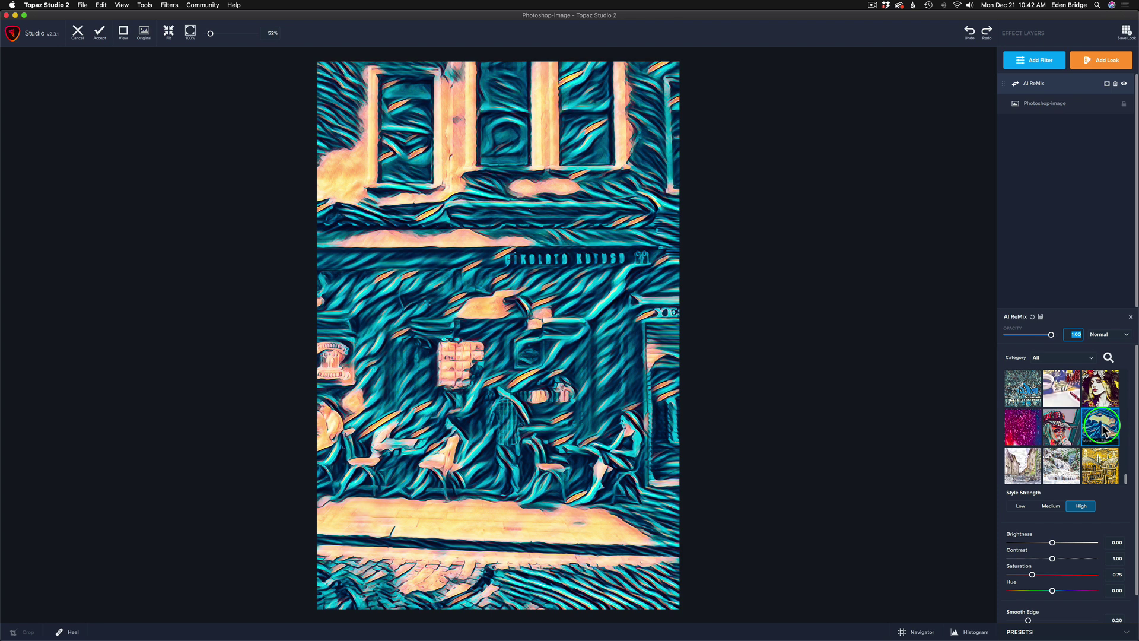
{"action": "left_click", "coordinate": [1021, 506]}
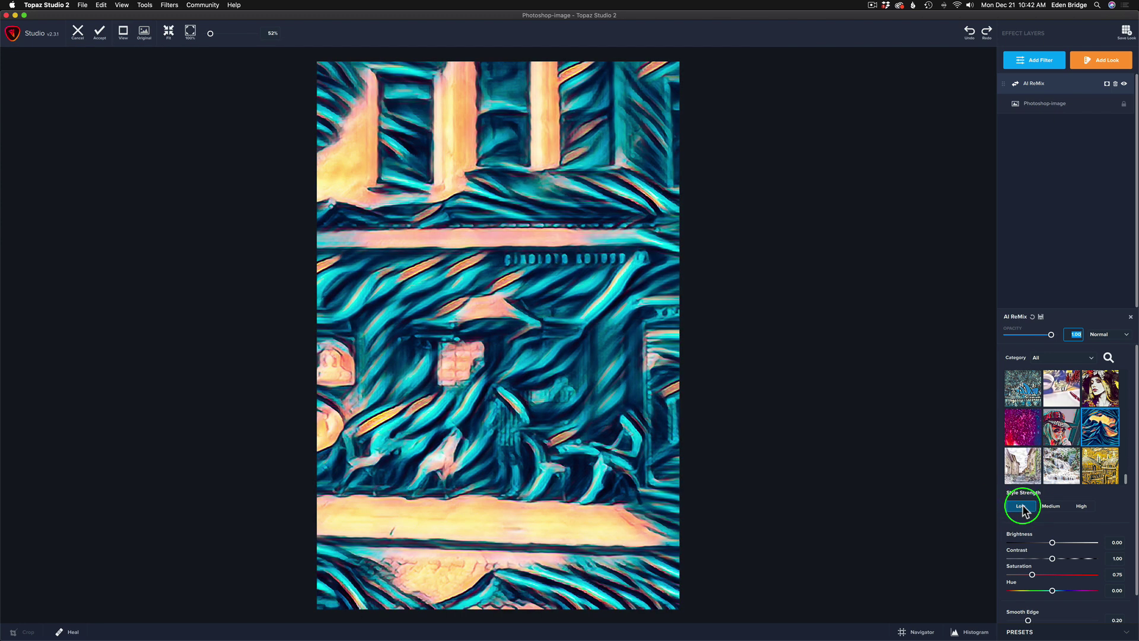
{"action": "left_click", "coordinate": [1081, 506]}
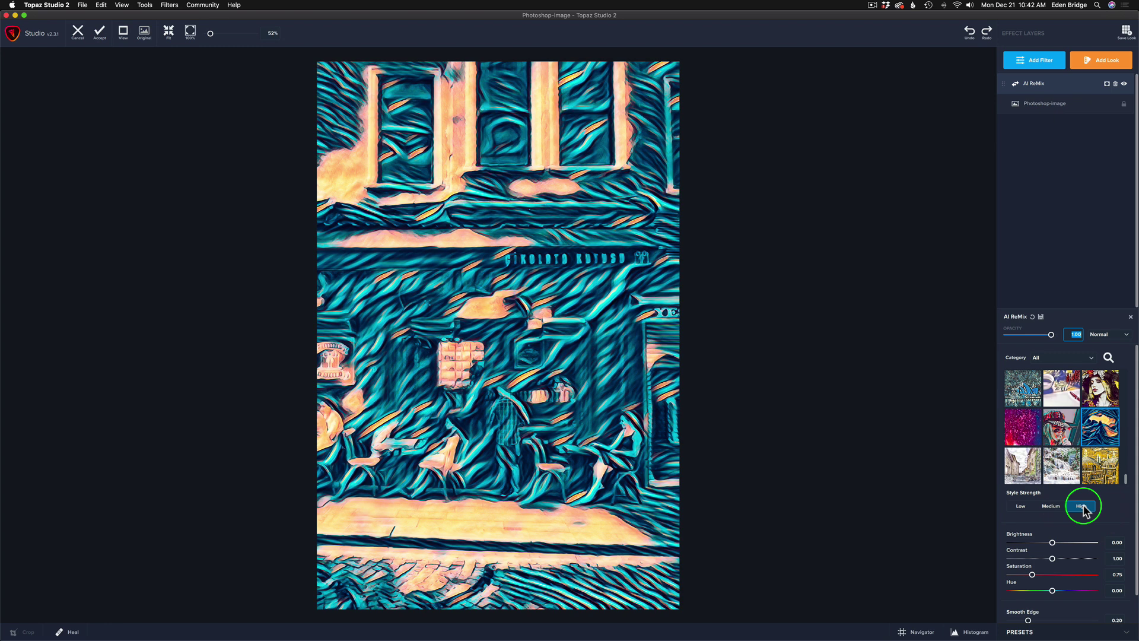
Step: Blend the AI ReMix layer with Soft Light at about 0.77 opacity
{"action": "left_click", "coordinate": [1127, 337]}
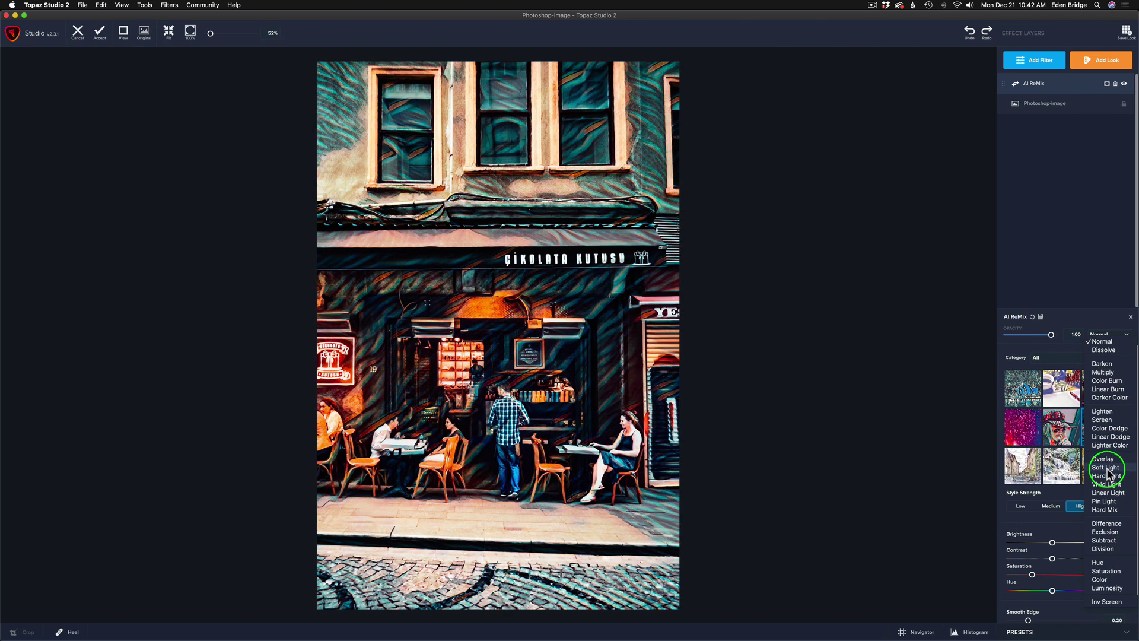
{"action": "left_click", "coordinate": [1106, 468]}
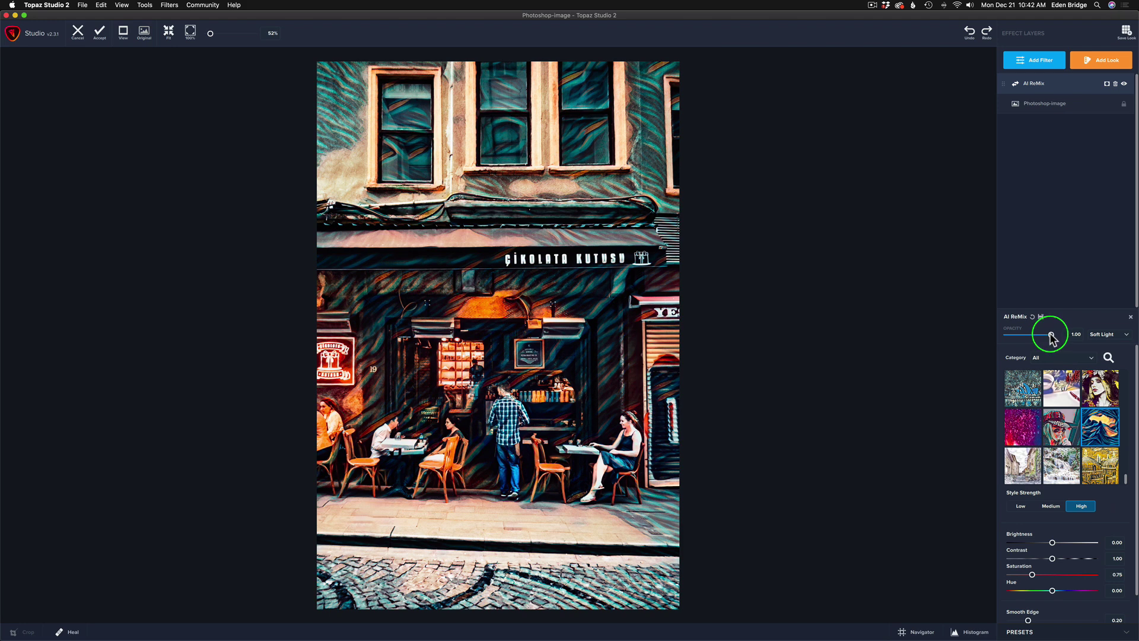
{"action": "left_click_drag", "start_coordinate": [1052, 337], "coordinate": [1037, 337]}
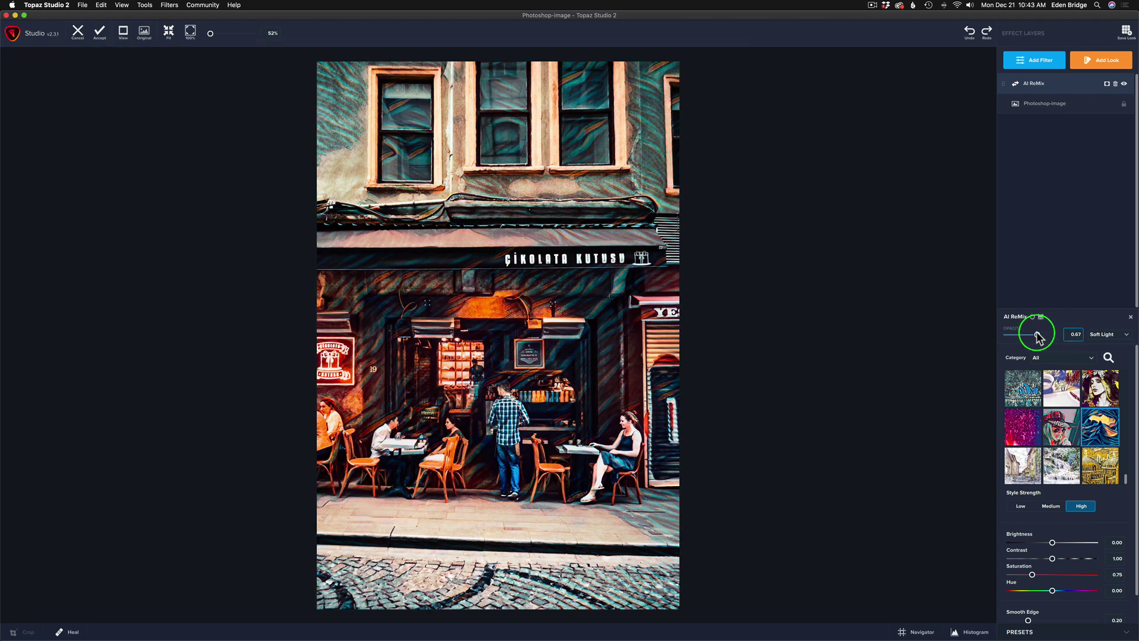
{"action": "left_click_drag", "start_coordinate": [1037, 337], "coordinate": [1042, 337]}
Step: Return the blend mode to Normal and test opacity at full and about a third
{"action": "left_click", "coordinate": [1096, 386]}
{"action": "left_click", "coordinate": [1124, 334]}
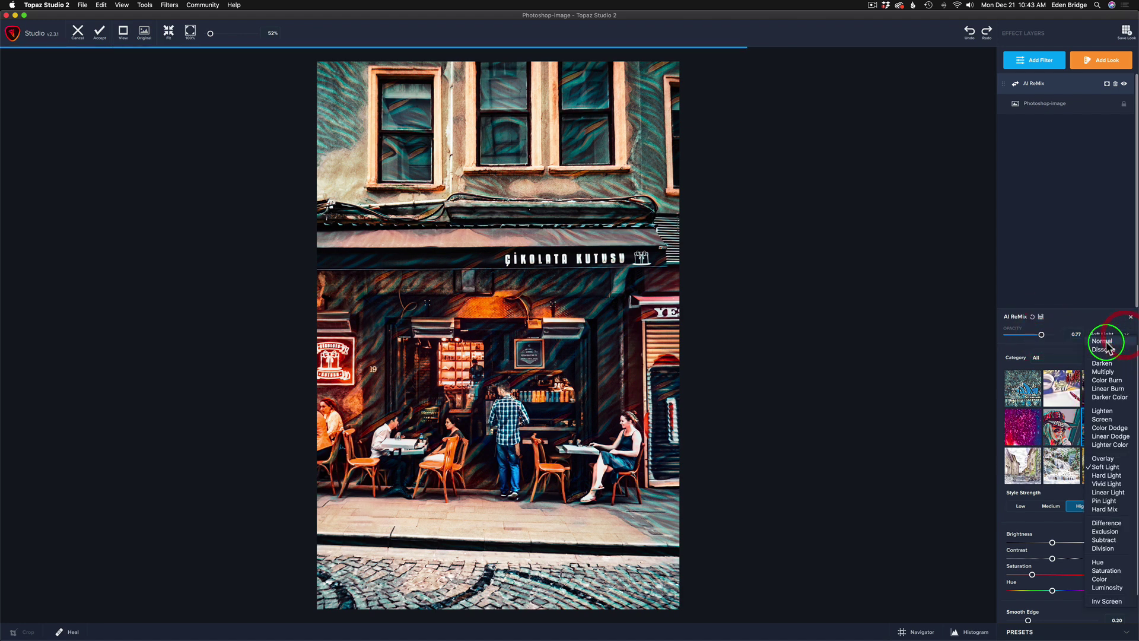
{"action": "left_click", "coordinate": [1107, 344]}
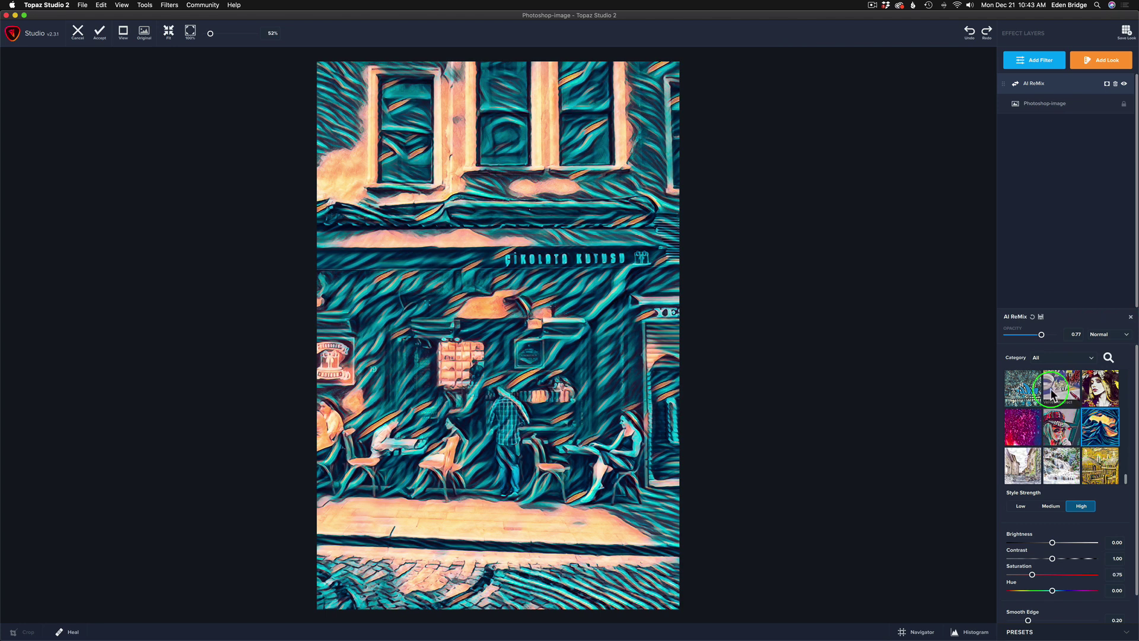
{"action": "left_click_drag", "start_coordinate": [1041, 335], "coordinate": [1065, 336]}
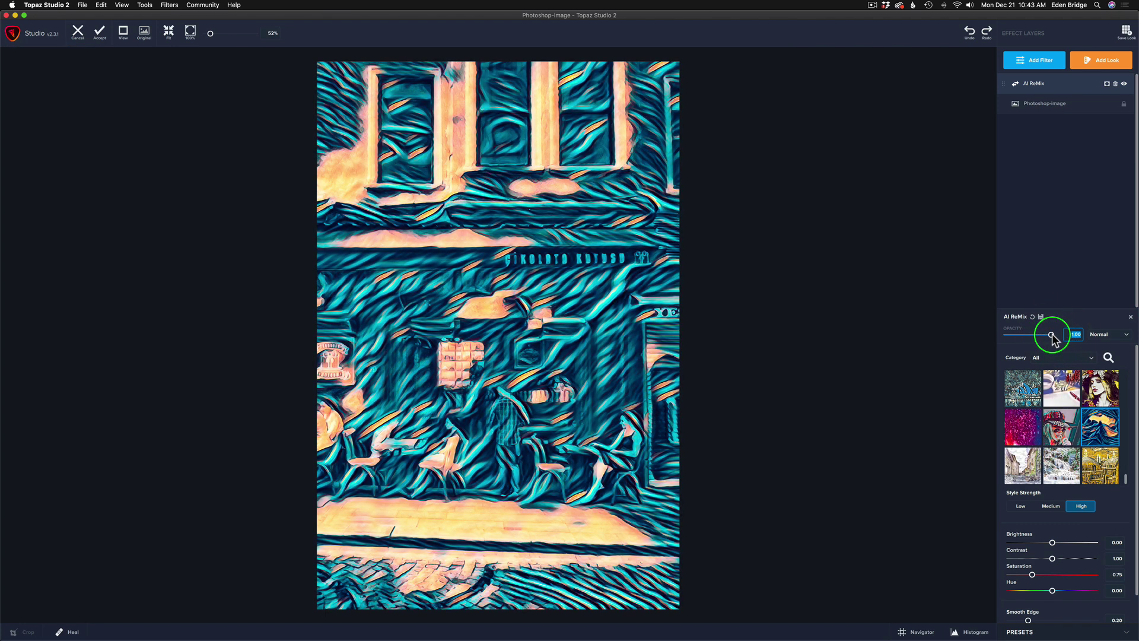
{"action": "left_click_drag", "start_coordinate": [1051, 335], "coordinate": [1022, 337]}
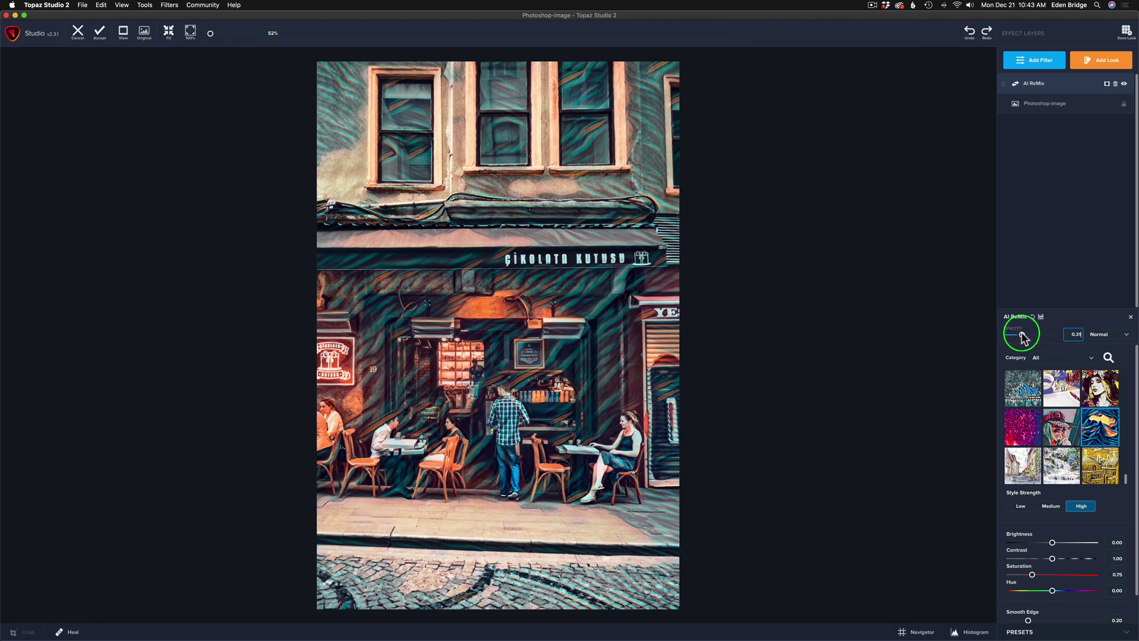
{"action": "left_click_drag", "start_coordinate": [1021, 337], "coordinate": [1023, 337]}
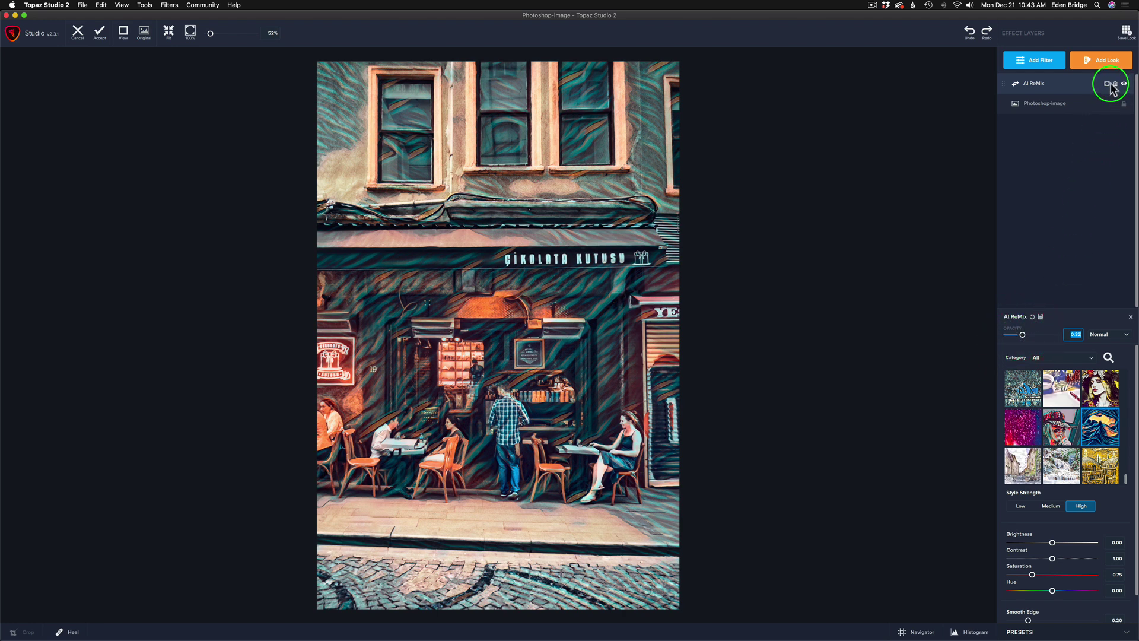
Step: Restore opacity to 1.00 and apply a different pink-and-teal style preset
{"action": "left_click_drag", "start_coordinate": [438, 428], "coordinate": [393, 420]}
{"action": "left_click_drag", "start_coordinate": [393, 420], "coordinate": [394, 420]}
{"action": "left_click_drag", "start_coordinate": [394, 420], "coordinate": [389, 423]}
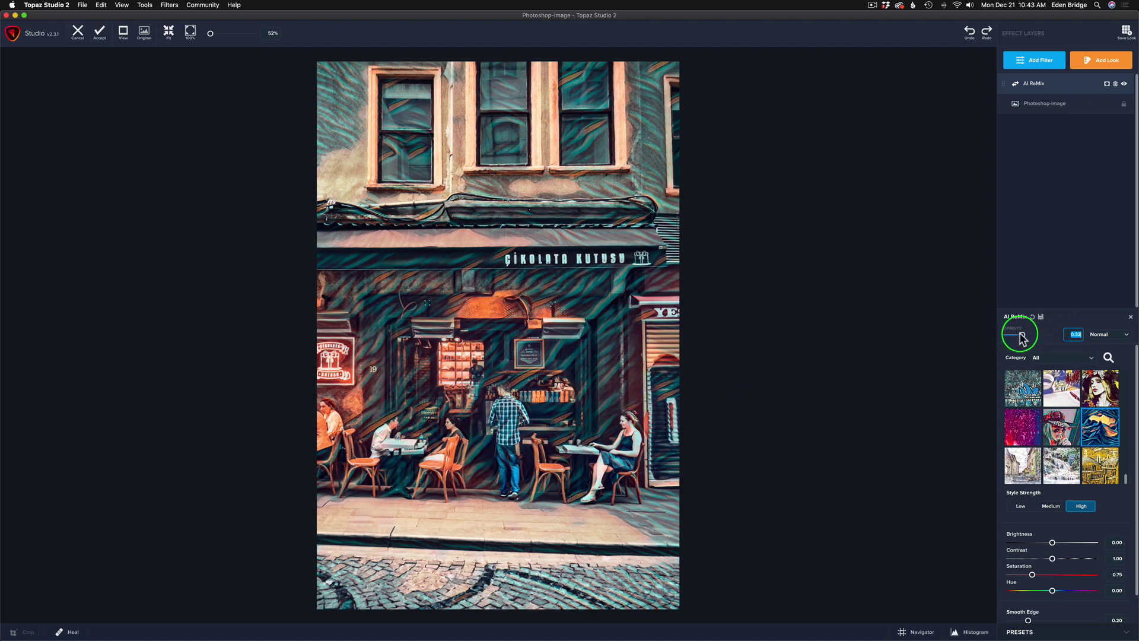
{"action": "left_click_drag", "start_coordinate": [1021, 338], "coordinate": [1087, 344]}
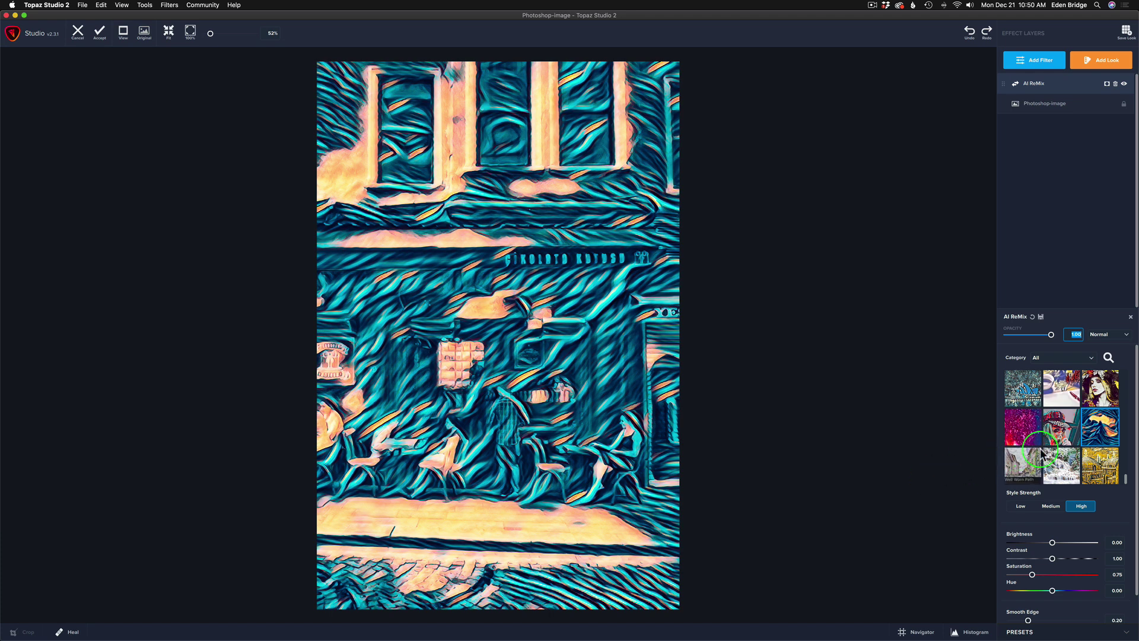
{"action": "left_click", "coordinate": [1061, 425]}
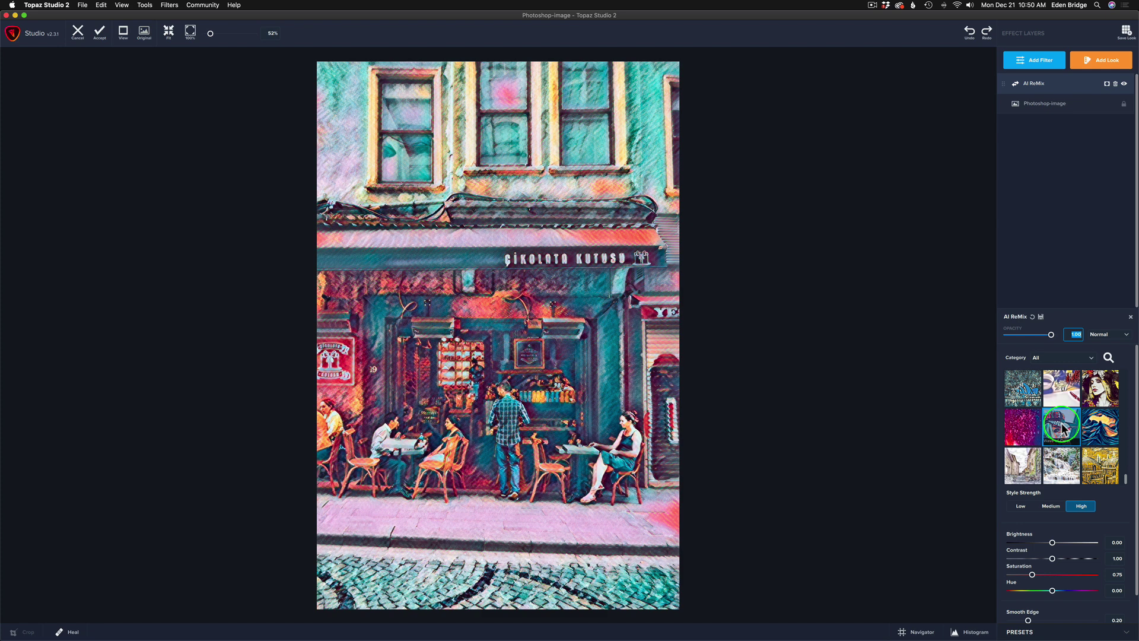
Step: Try Low then High Style Strength and set opacity to about 0.87
{"action": "left_click", "coordinate": [1020, 507]}
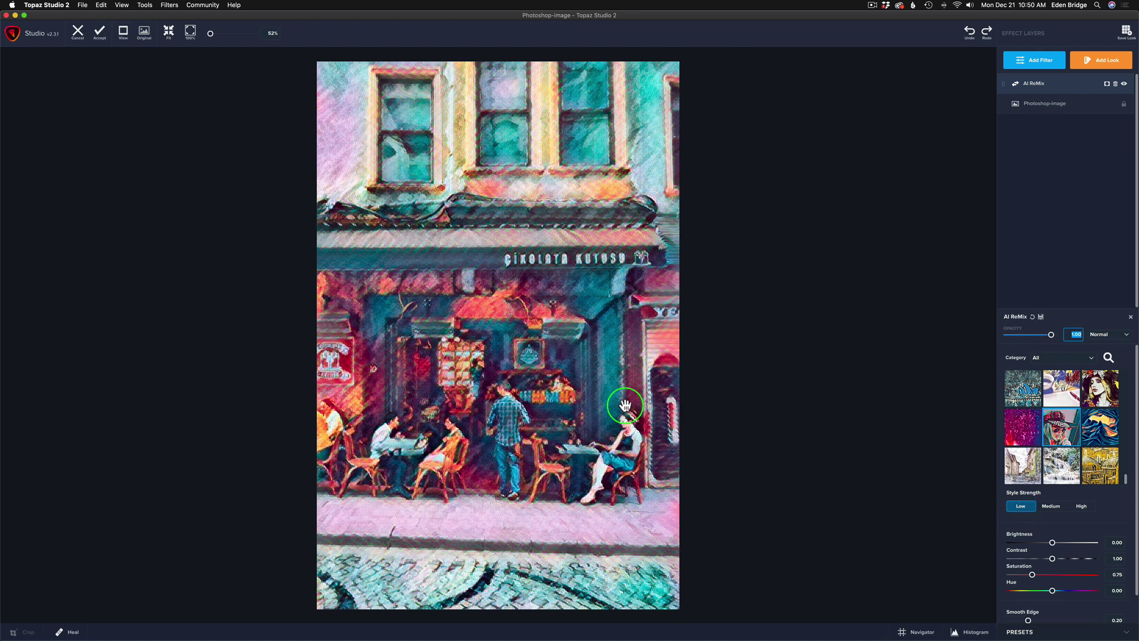
{"action": "mouse_move", "coordinate": [1050, 335]}
{"action": "left_mouse_down"}
{"action": "mouse_move", "coordinate": [1022, 336]}
{"action": "mouse_move", "coordinate": [1065, 336]}
{"action": "left_mouse_up"}
{"action": "left_click", "coordinate": [1052, 335]}
{"action": "left_click", "coordinate": [1080, 506]}
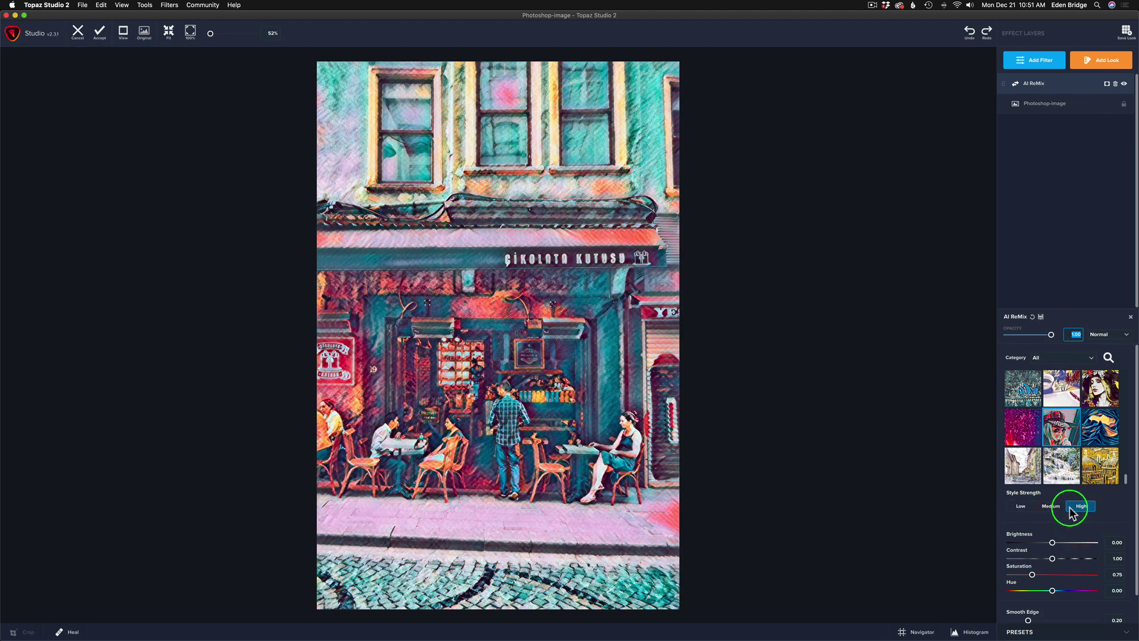
{"action": "left_click_drag", "start_coordinate": [1051, 334], "coordinate": [1037, 336]}
{"action": "left_click_drag", "start_coordinate": [1135, 387], "coordinate": [1112, 437]}
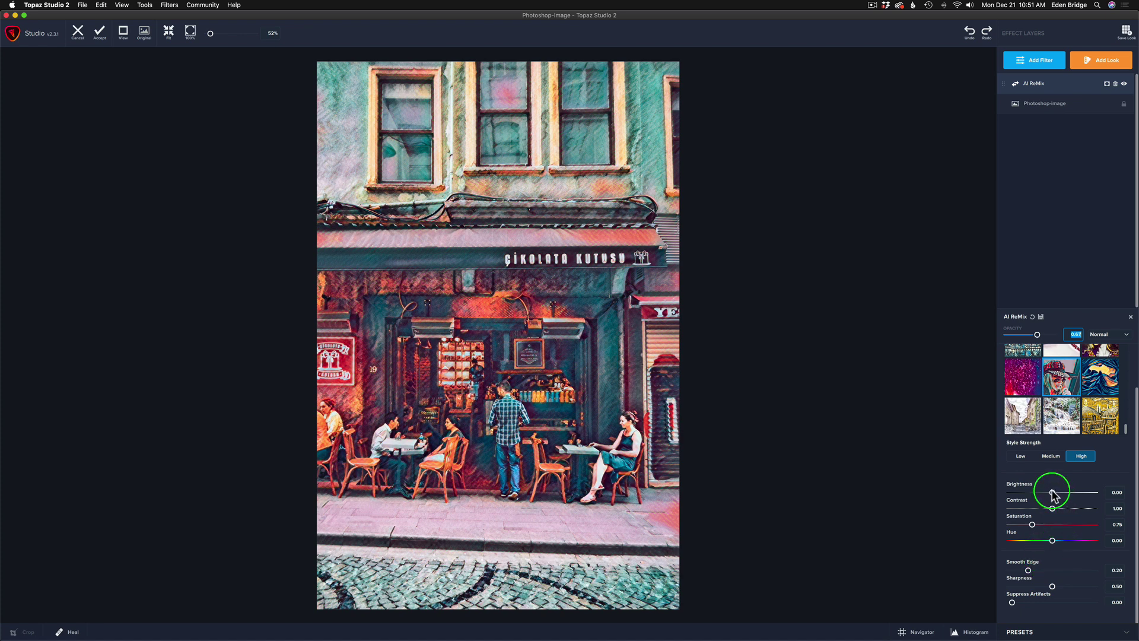
Step: Adjust brightness, saturation, edge smoothing to 0.74 and artifact suppression to zero
{"action": "left_click_drag", "start_coordinate": [1052, 492], "coordinate": [1035, 494]}
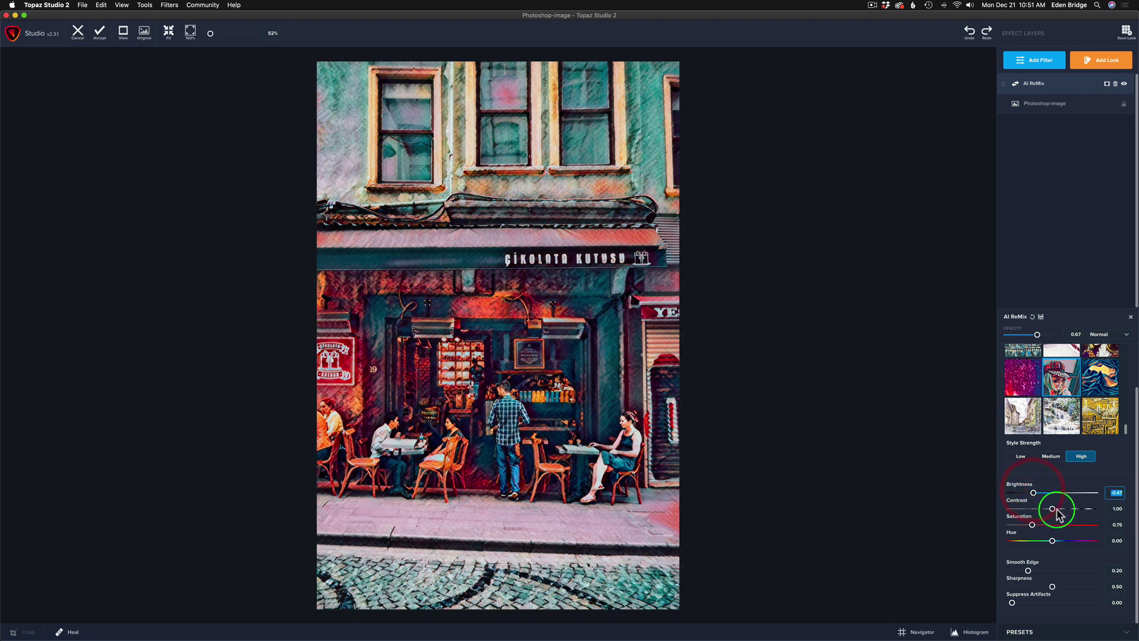
{"action": "mouse_move", "coordinate": [1033, 525]}
{"action": "left_mouse_down"}
{"action": "mouse_move", "coordinate": [1054, 541]}
{"action": "mouse_move", "coordinate": [1031, 541]}
{"action": "mouse_move", "coordinate": [1132, 581]}
{"action": "left_mouse_up"}
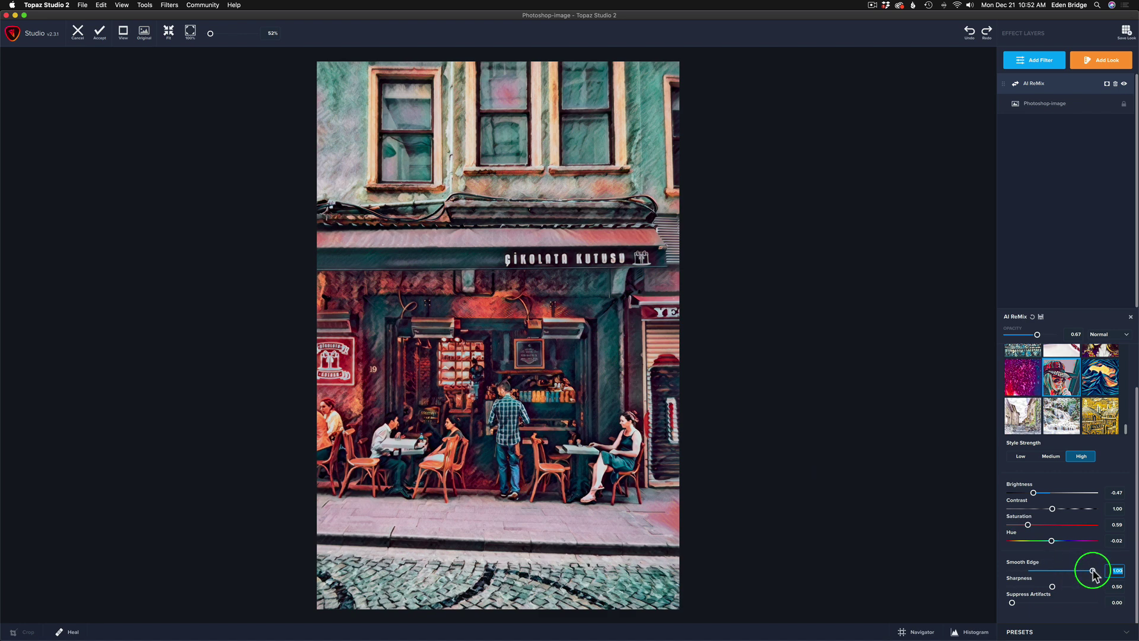
{"action": "mouse_move", "coordinate": [1094, 573]}
{"action": "left_mouse_down"}
{"action": "mouse_move", "coordinate": [1073, 581]}
{"action": "mouse_move", "coordinate": [1091, 587]}
{"action": "mouse_move", "coordinate": [1061, 587]}
{"action": "mouse_move", "coordinate": [1092, 602]}
{"action": "left_mouse_up"}
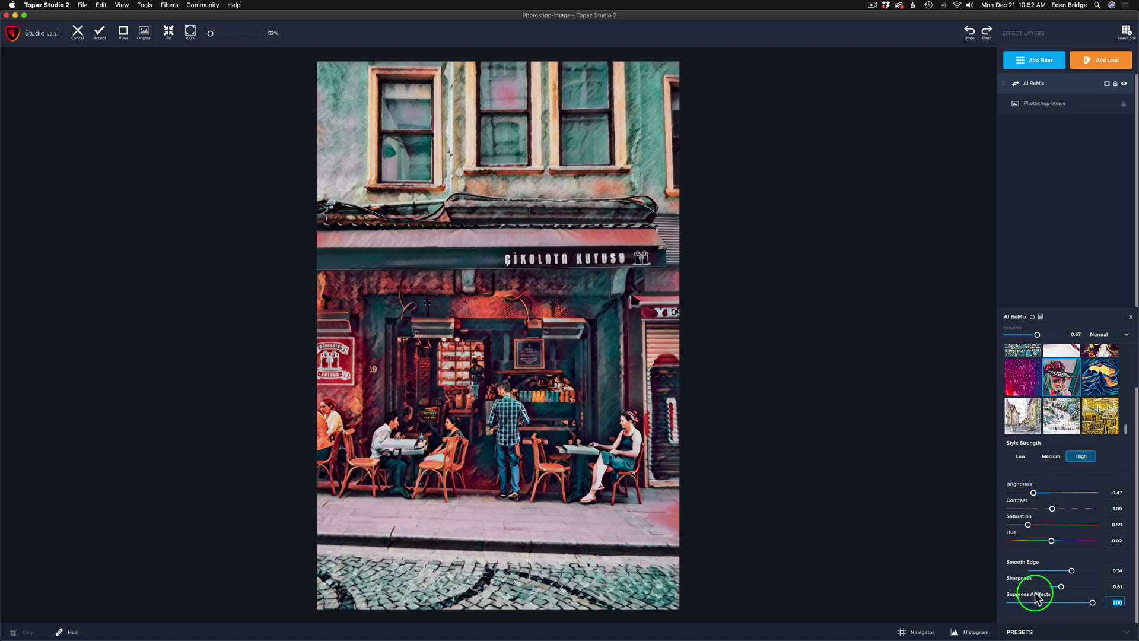
{"action": "left_click_drag", "start_coordinate": [1035, 594], "coordinate": [1016, 594]}
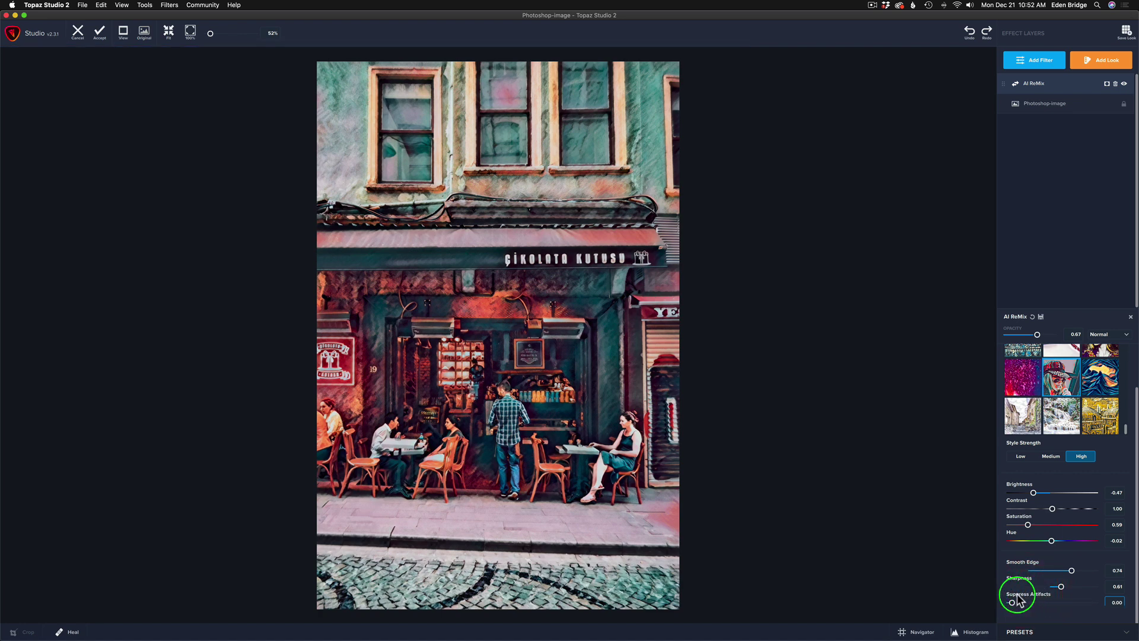
Step: Reset sharpness, edge smoothing, hue, saturation and brightness to their defaults
{"action": "double_click", "coordinate": [1019, 578]}
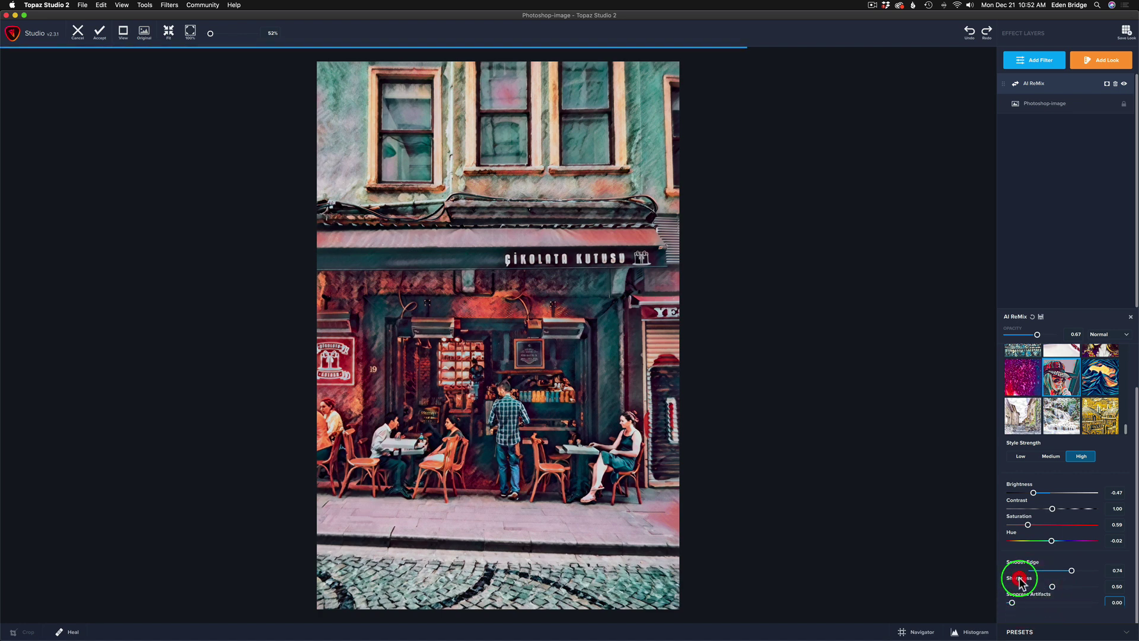
{"action": "double_click", "coordinate": [1022, 562]}
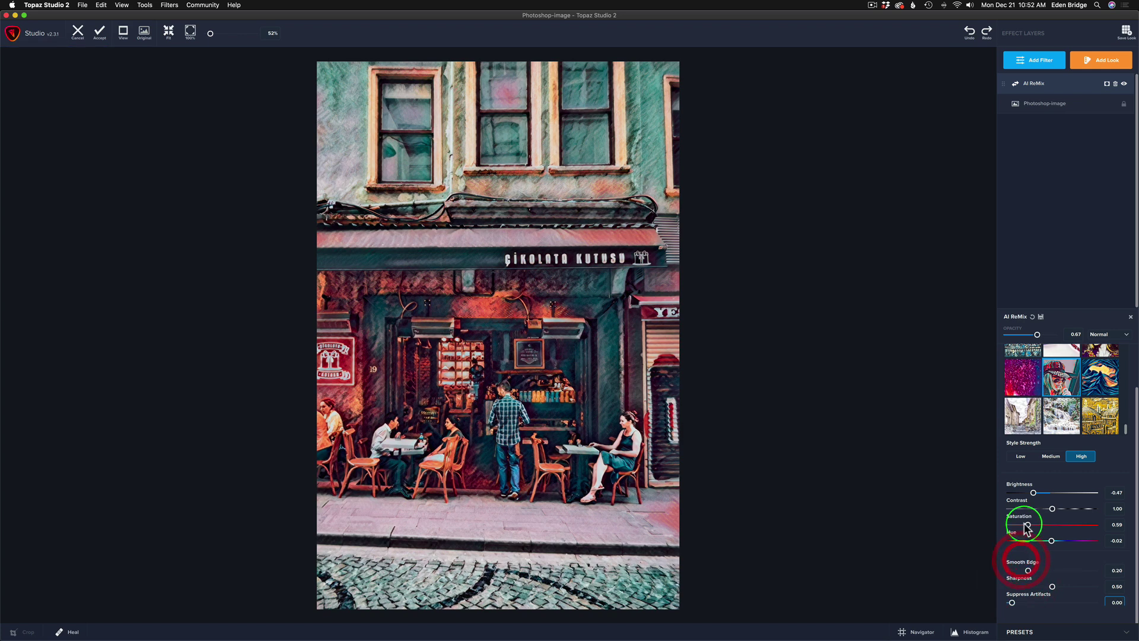
{"action": "double_click", "coordinate": [1014, 530]}
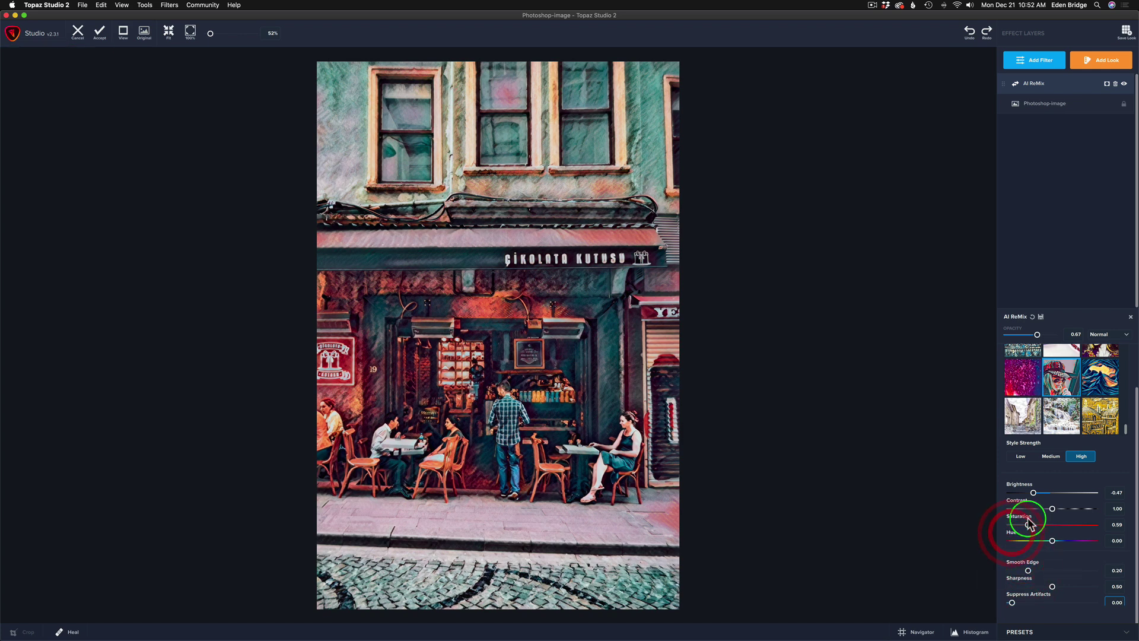
{"action": "double_click", "coordinate": [1028, 522]}
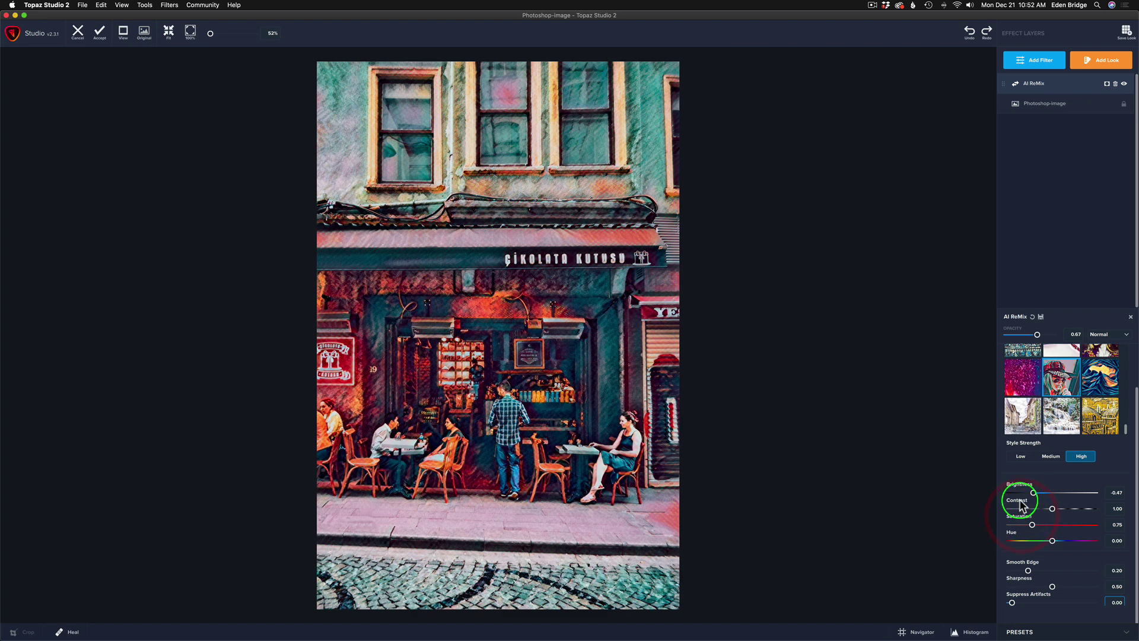
{"action": "double_click", "coordinate": [1021, 485]}
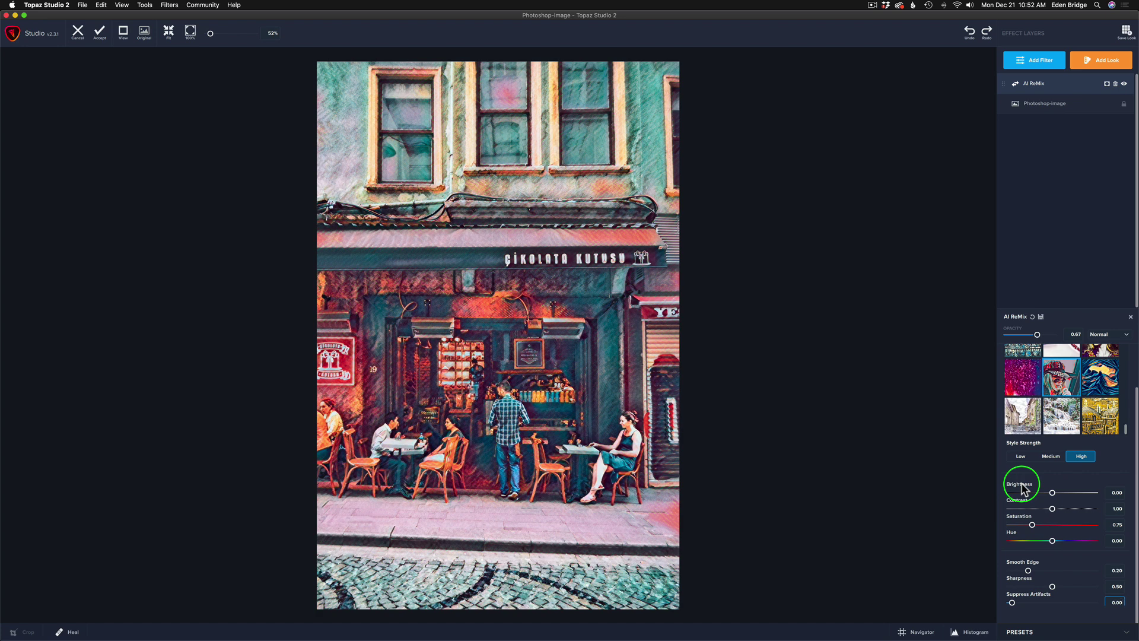
Step: Apply the pink sparkly style at high strength and fade it to about 0.45 opacity
{"action": "left_click_drag", "start_coordinate": [1032, 334], "coordinate": [1062, 336]}
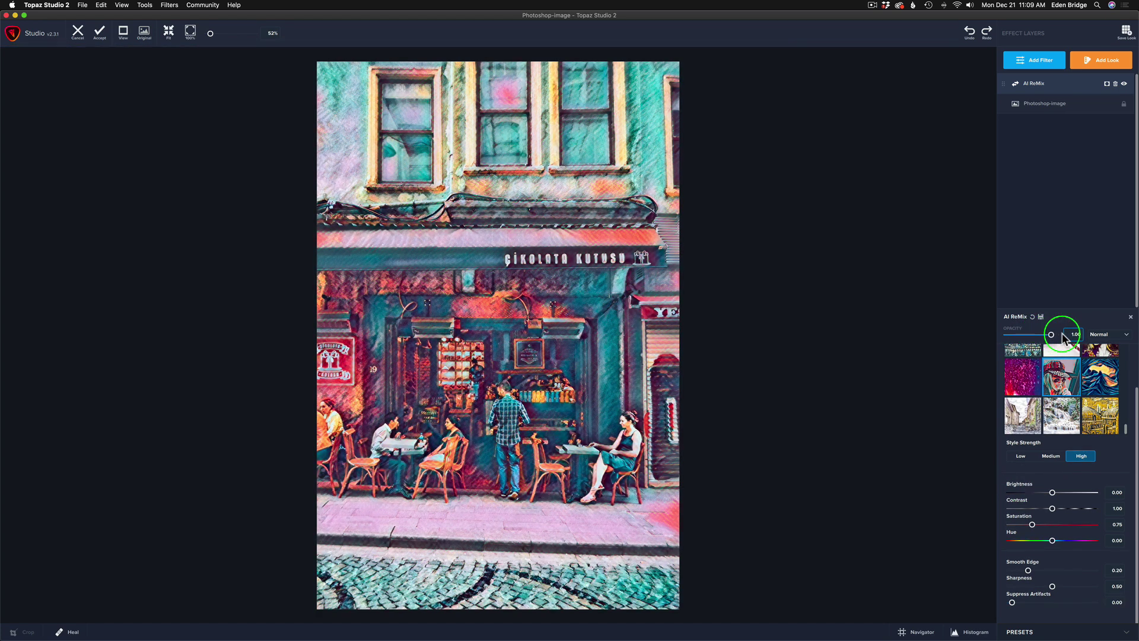
{"action": "left_click", "coordinate": [1023, 378]}
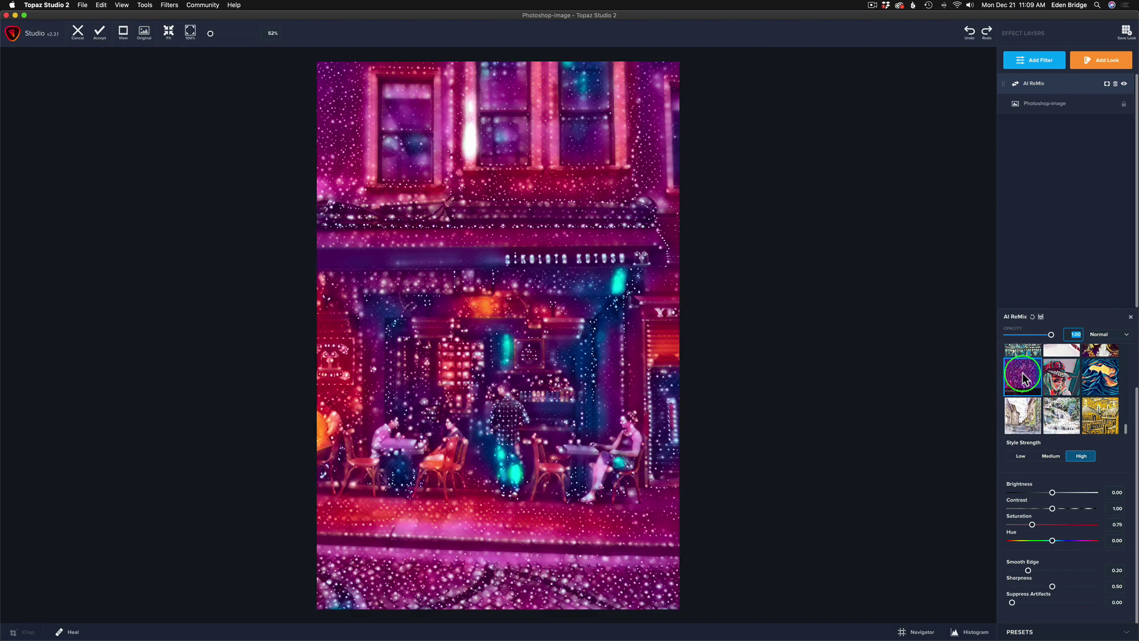
{"action": "left_click", "coordinate": [1021, 458]}
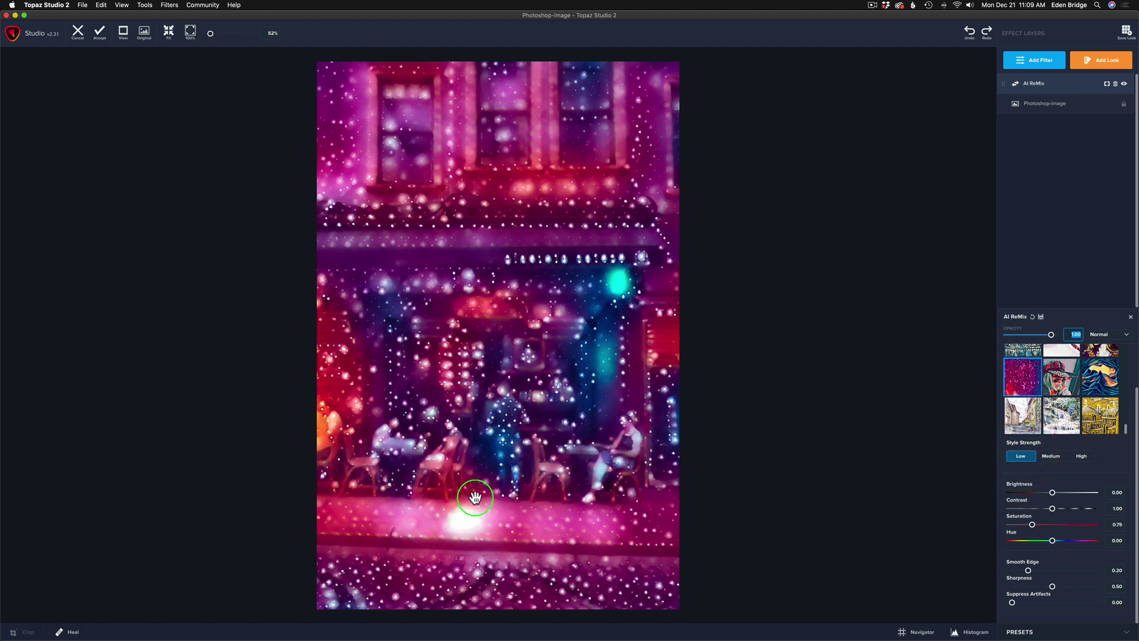
{"action": "left_click", "coordinate": [1081, 456]}
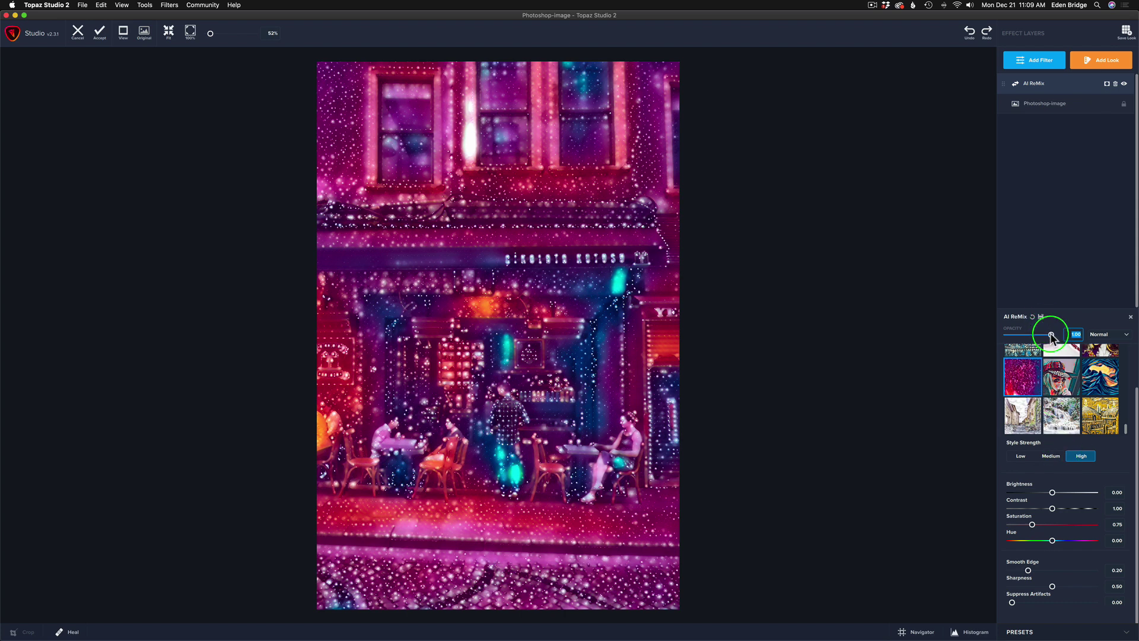
{"action": "left_click_drag", "start_coordinate": [1051, 335], "coordinate": [1029, 338]}
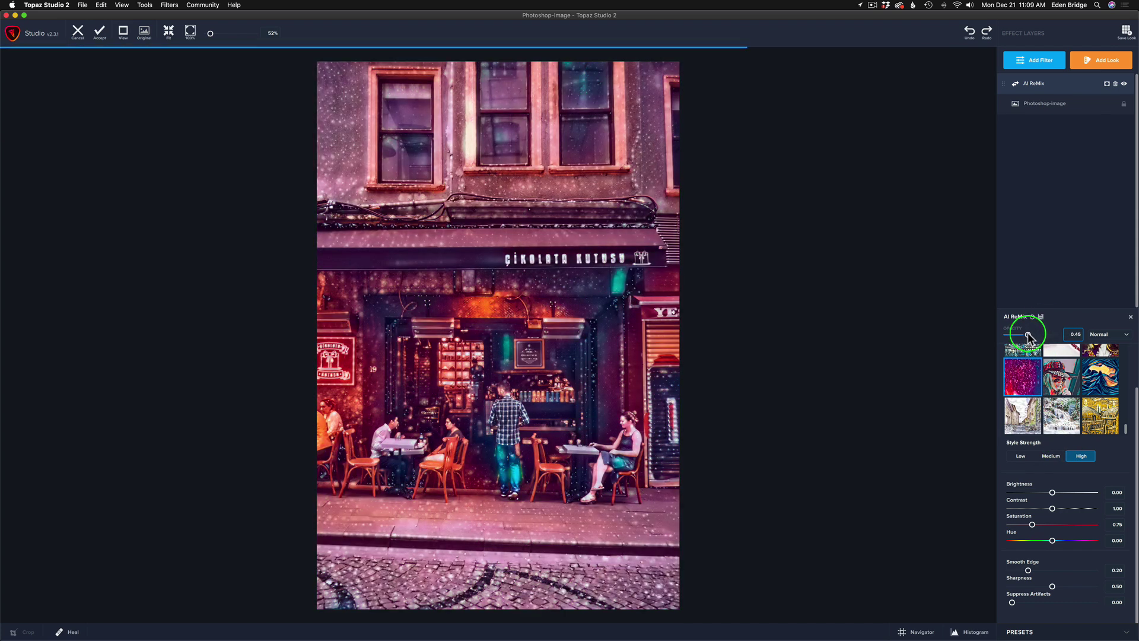
Step: Blend the pink sparkle style in Luminosity mode at about 0.57 opacity
{"action": "left_click", "coordinate": [1126, 336]}
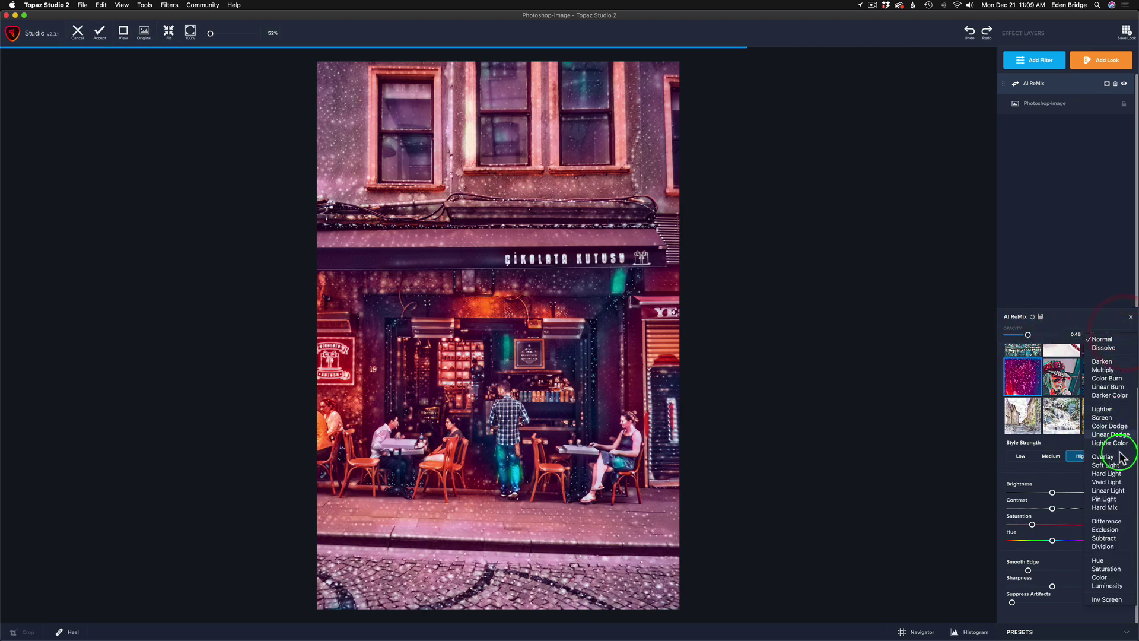
{"action": "left_click", "coordinate": [1119, 587]}
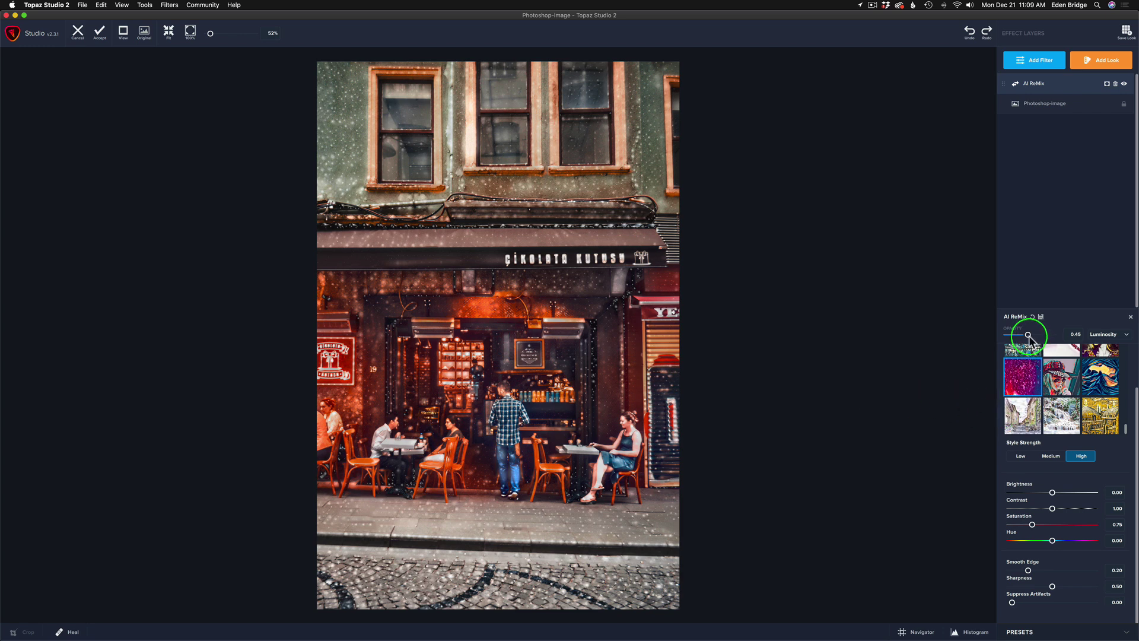
{"action": "left_click_drag", "start_coordinate": [1029, 335], "coordinate": [1036, 336]}
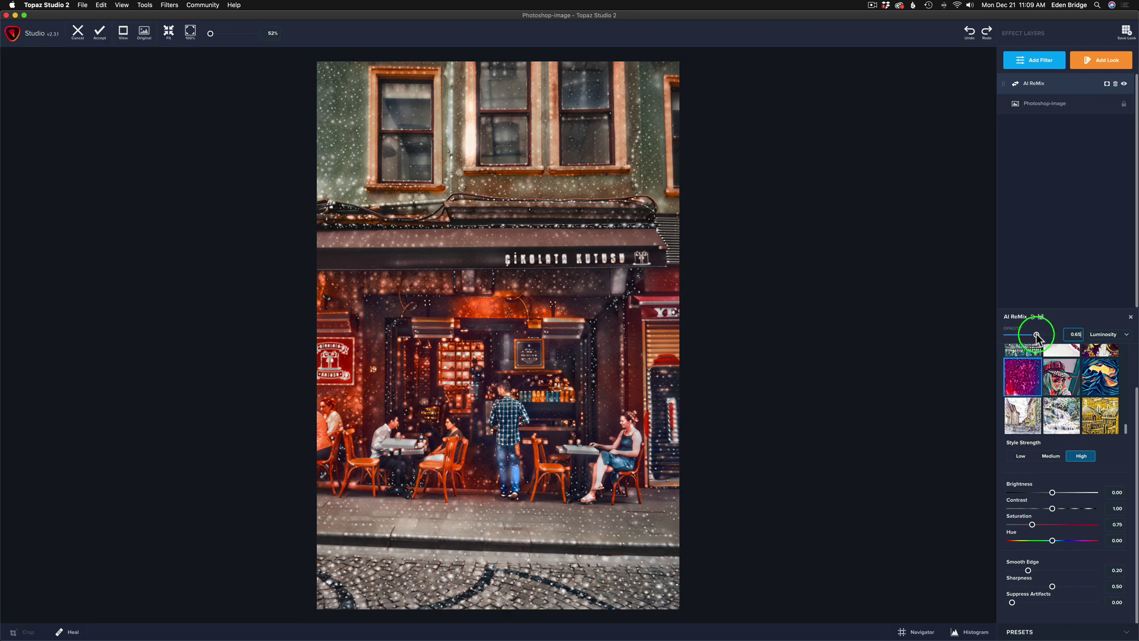
{"action": "left_click_drag", "start_coordinate": [1036, 336], "coordinate": [1033, 336]}
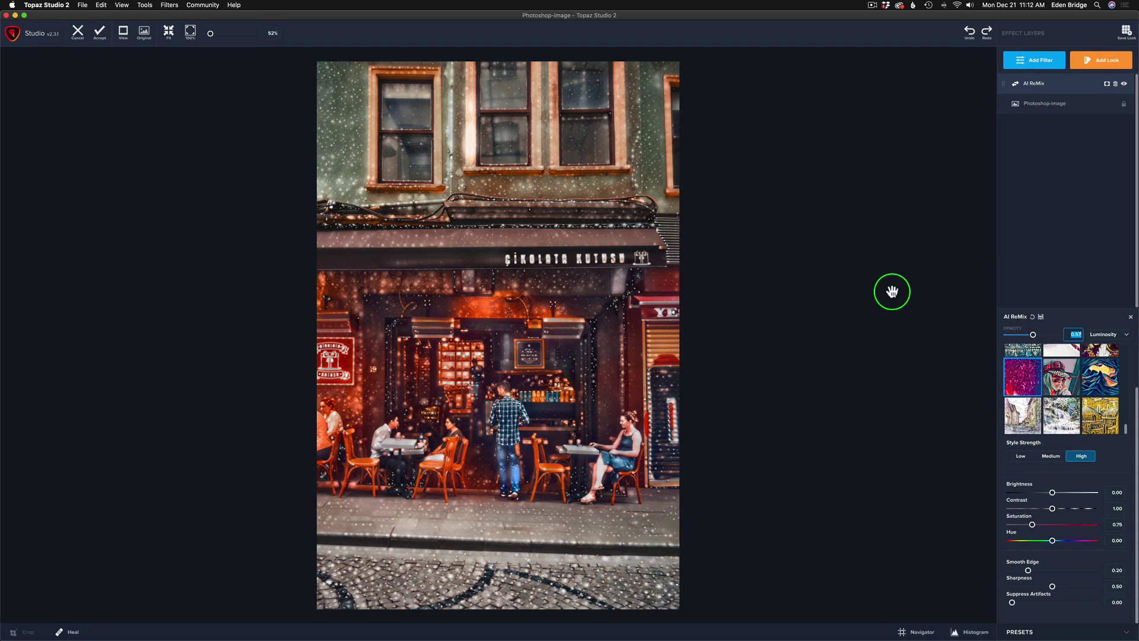
Step: Reset the AI ReMix settings and apply the Violet Contrast style
{"action": "left_click", "coordinate": [1032, 318]}
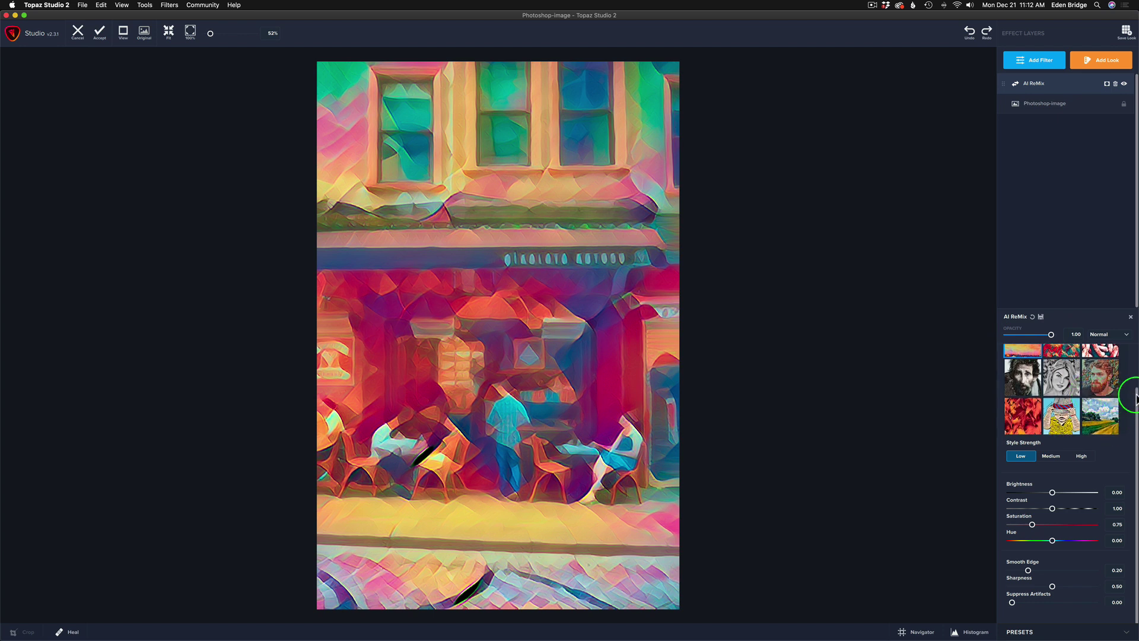
{"action": "left_click_drag", "start_coordinate": [1134, 396], "coordinate": [1128, 339]}
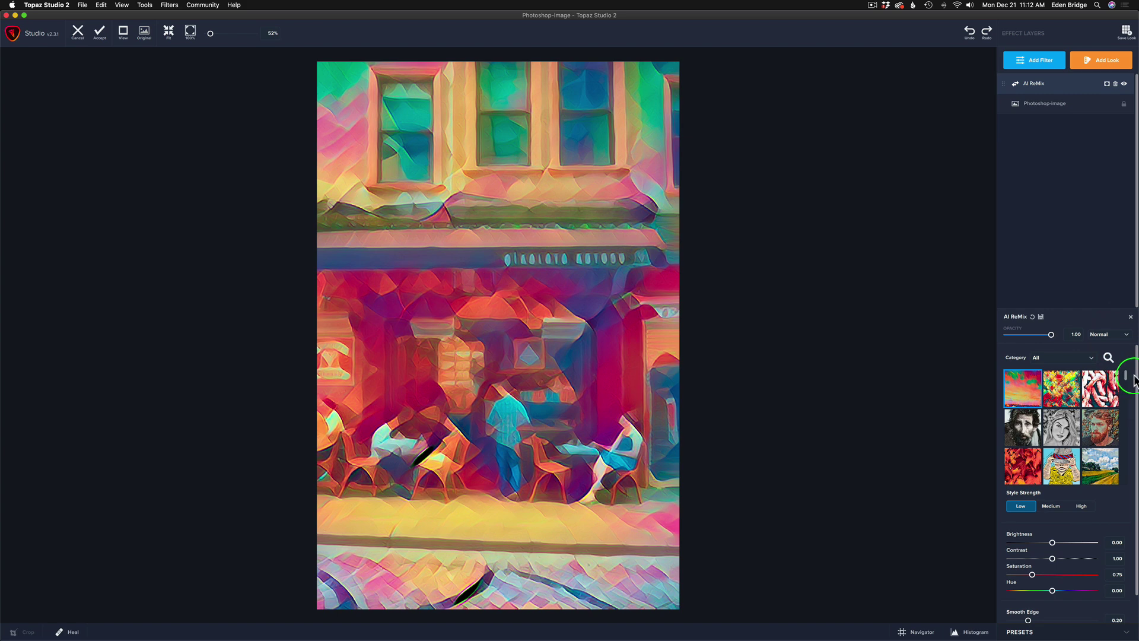
{"action": "left_click_drag", "start_coordinate": [1119, 368], "coordinate": [1118, 509]}
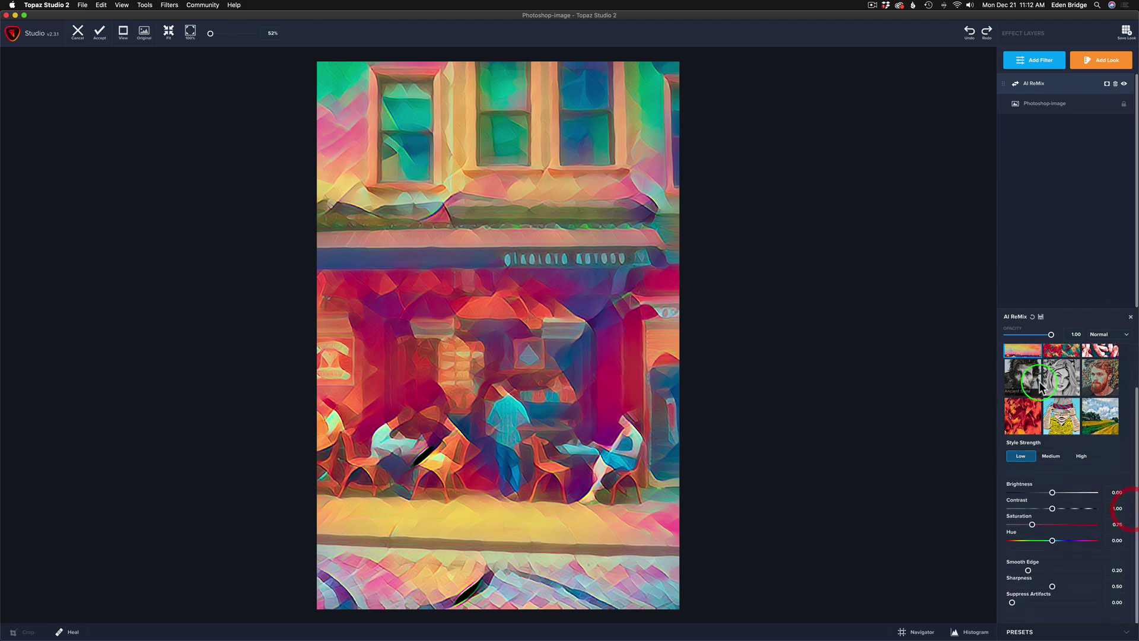
{"action": "scroll", "coordinate": [1038, 387], "scroll_direction": "down", "scroll_amount": 3}
{"action": "scroll", "coordinate": [1038, 387], "scroll_direction": "down", "scroll_amount": 2}
{"action": "scroll", "coordinate": [1038, 387], "scroll_direction": "down", "scroll_amount": 2}
{"action": "scroll", "coordinate": [1038, 387], "scroll_direction": "down", "scroll_amount": 2}
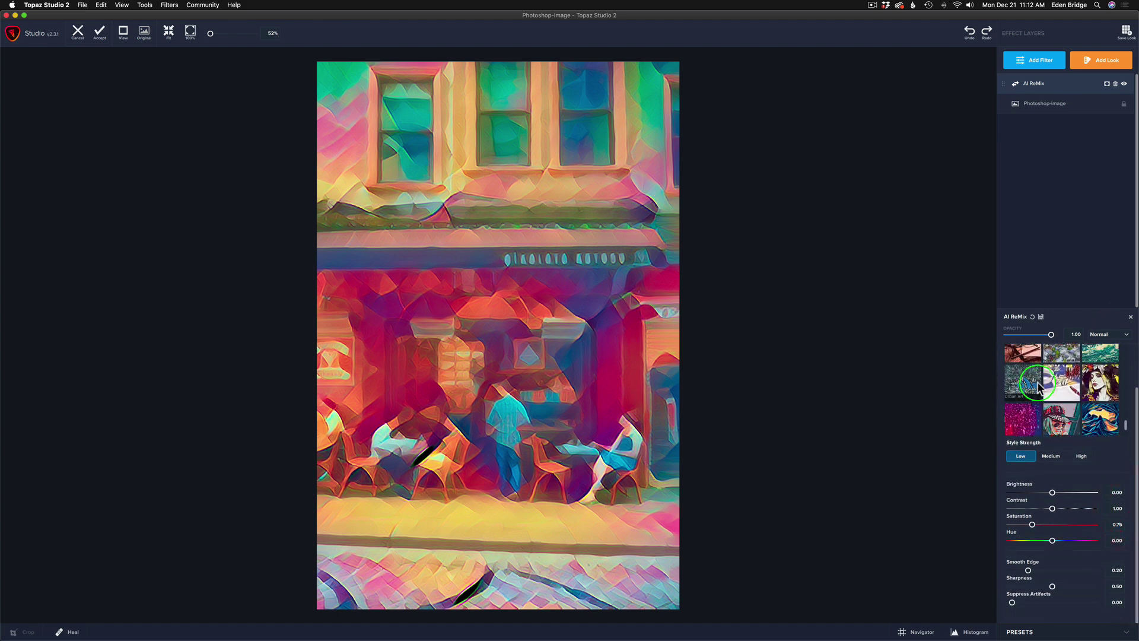
{"action": "scroll", "coordinate": [1038, 386], "scroll_direction": "down", "scroll_amount": 2}
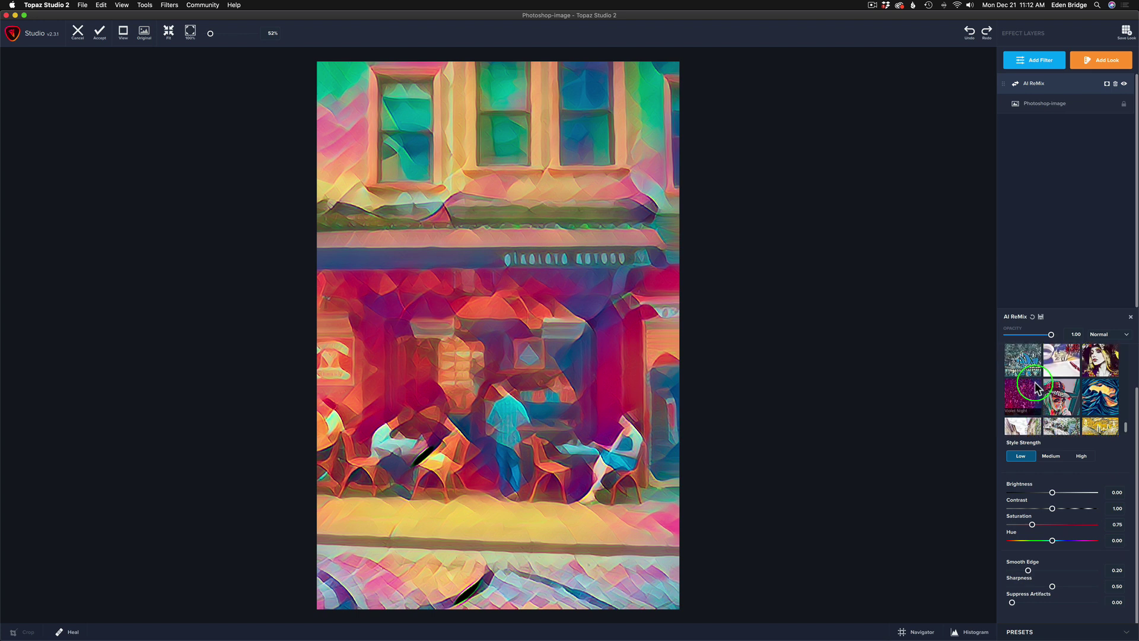
{"action": "scroll", "coordinate": [1038, 387], "scroll_direction": "up", "scroll_amount": 1}
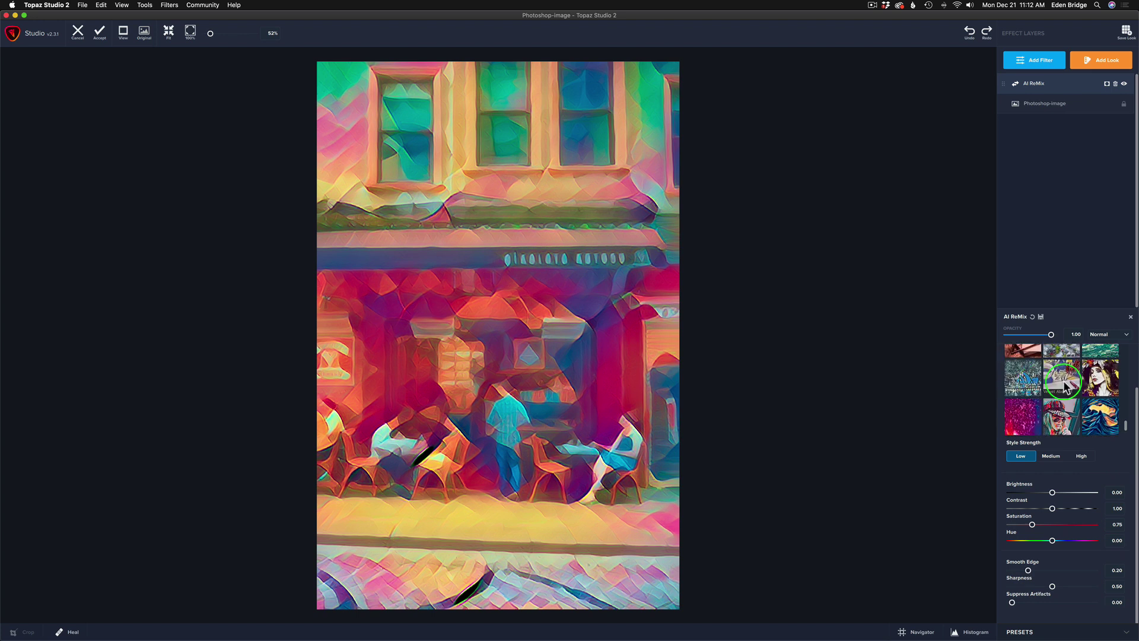
{"action": "left_click", "coordinate": [1102, 379]}
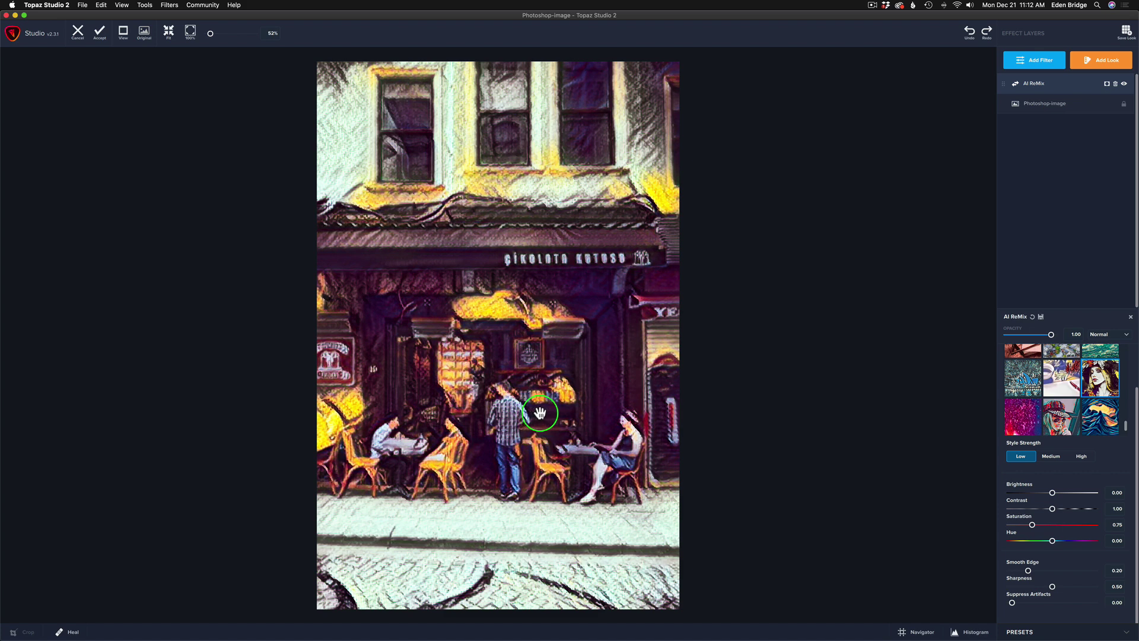
Step: Set Violet Contrast to full 1.00 opacity and high style strength
{"action": "left_click_drag", "start_coordinate": [1052, 336], "coordinate": [1035, 336]}
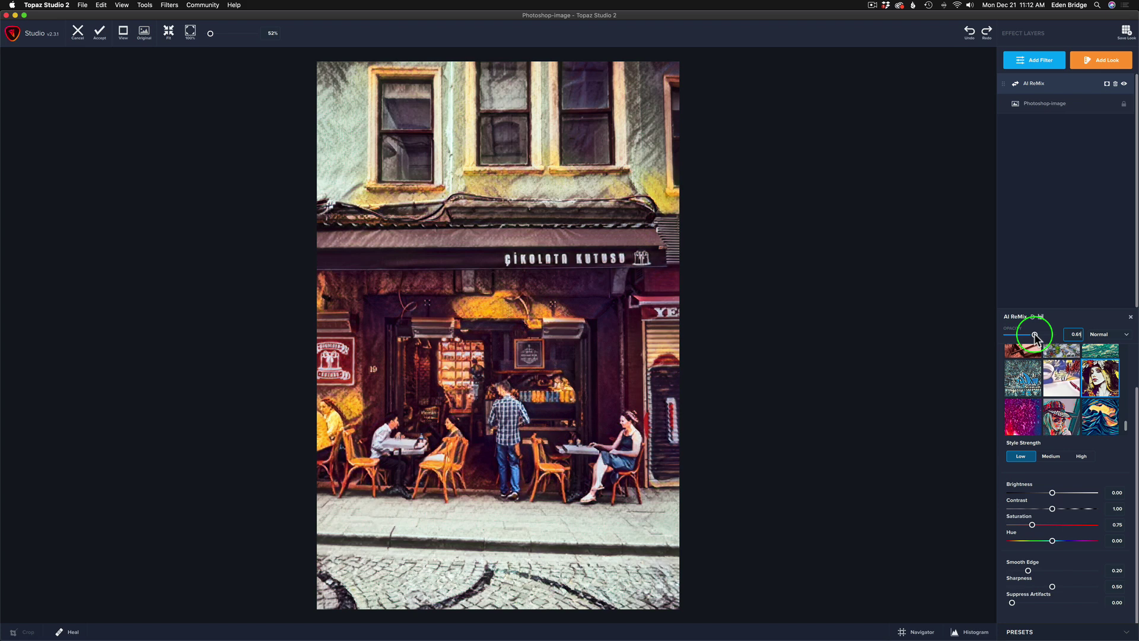
{"action": "left_click_drag", "start_coordinate": [1035, 336], "coordinate": [1086, 332]}
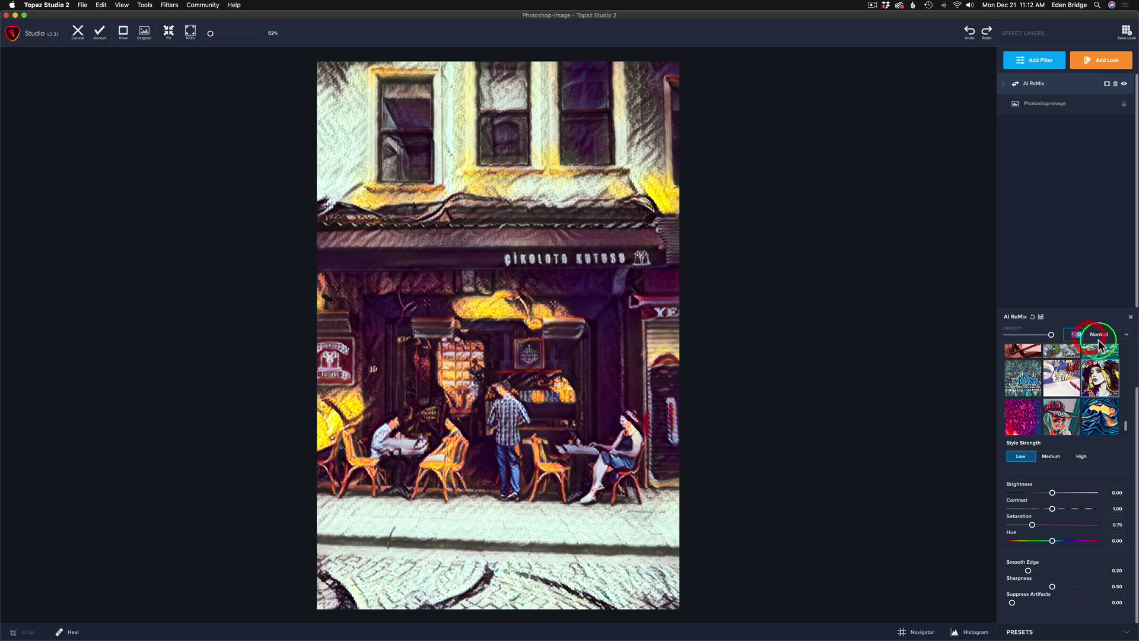
{"action": "left_click", "coordinate": [1080, 457]}
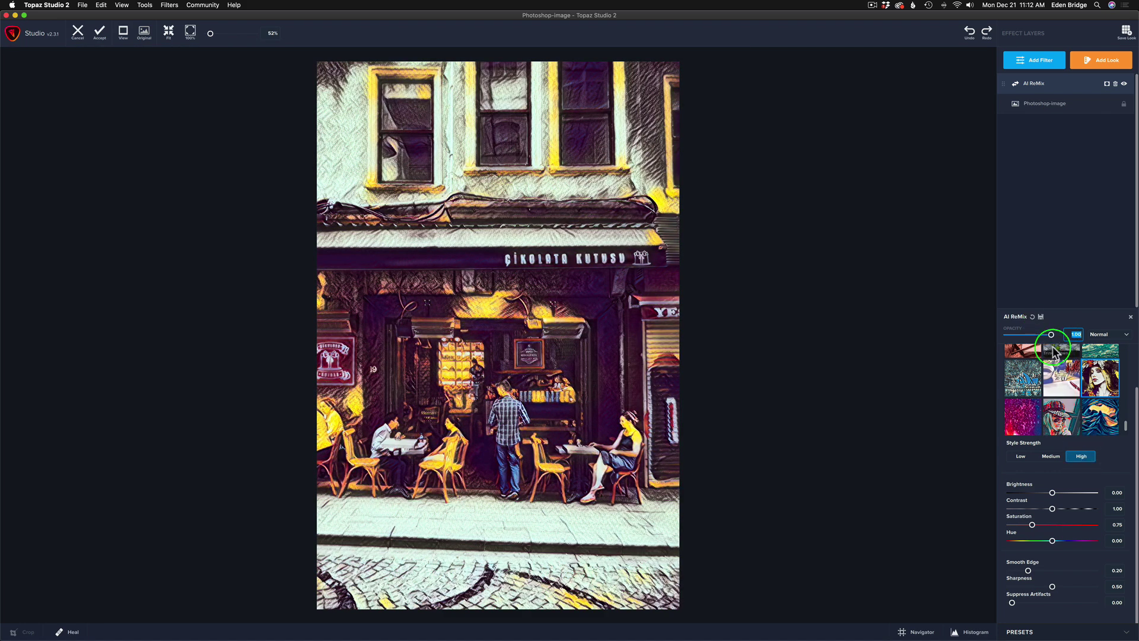
Step: Blend Violet Contrast in Luminosity mode with opacity lowered to about 0.72
{"action": "left_click", "coordinate": [1127, 335]}
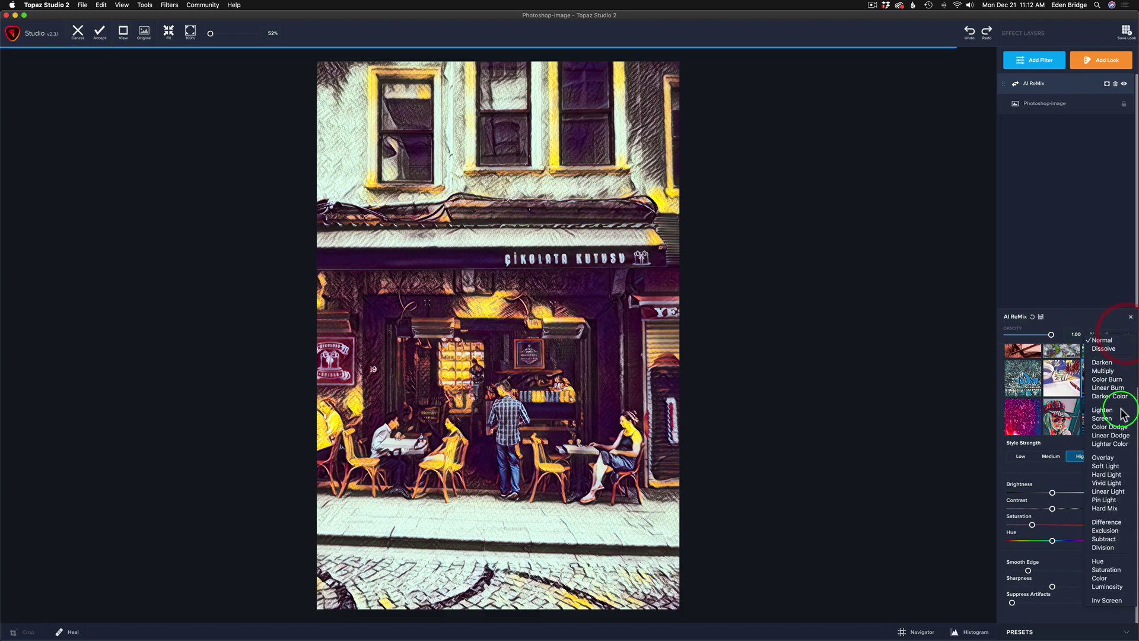
{"action": "left_click", "coordinate": [1118, 586]}
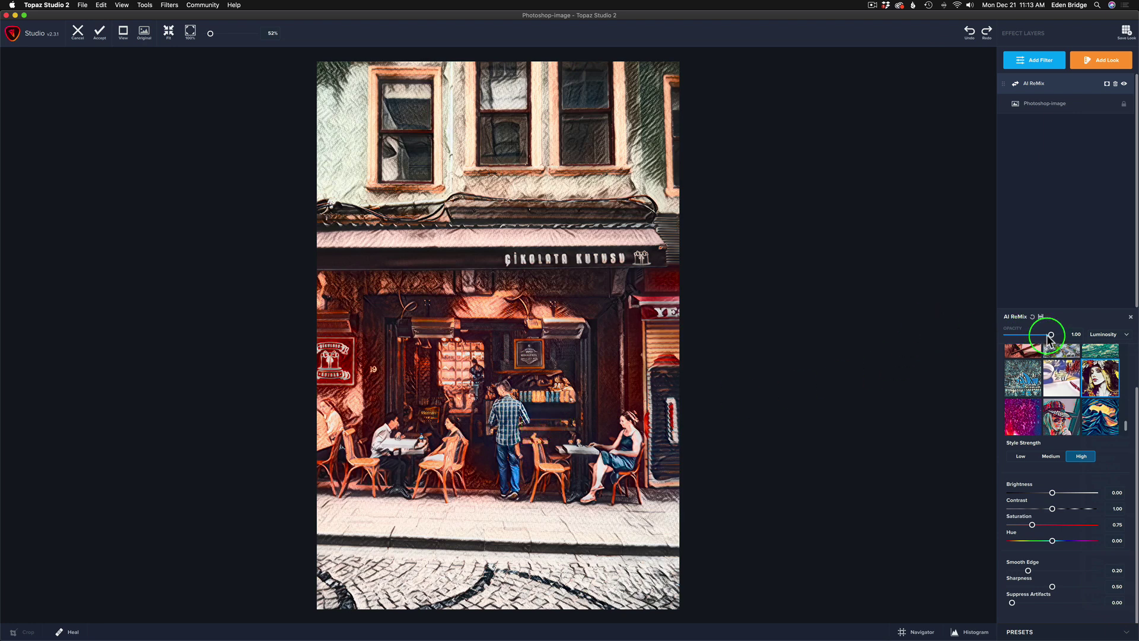
{"action": "left_click_drag", "start_coordinate": [1051, 336], "coordinate": [1036, 336]}
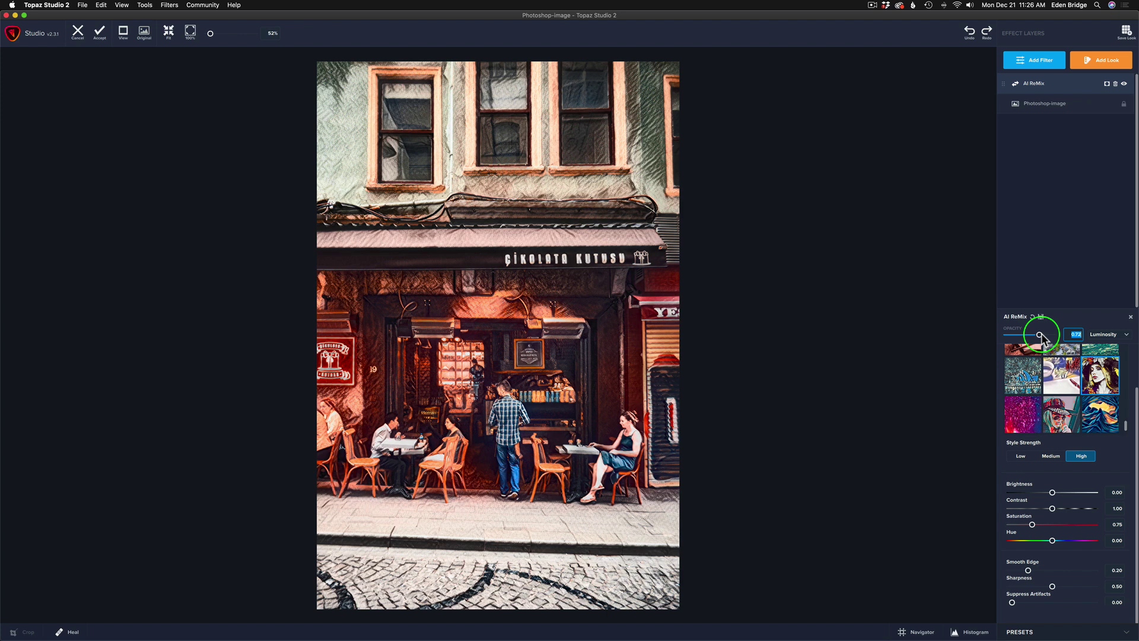
Step: Apply the Urban Art style and fade its opacity down to about 0.24
{"action": "left_click", "coordinate": [1019, 377]}
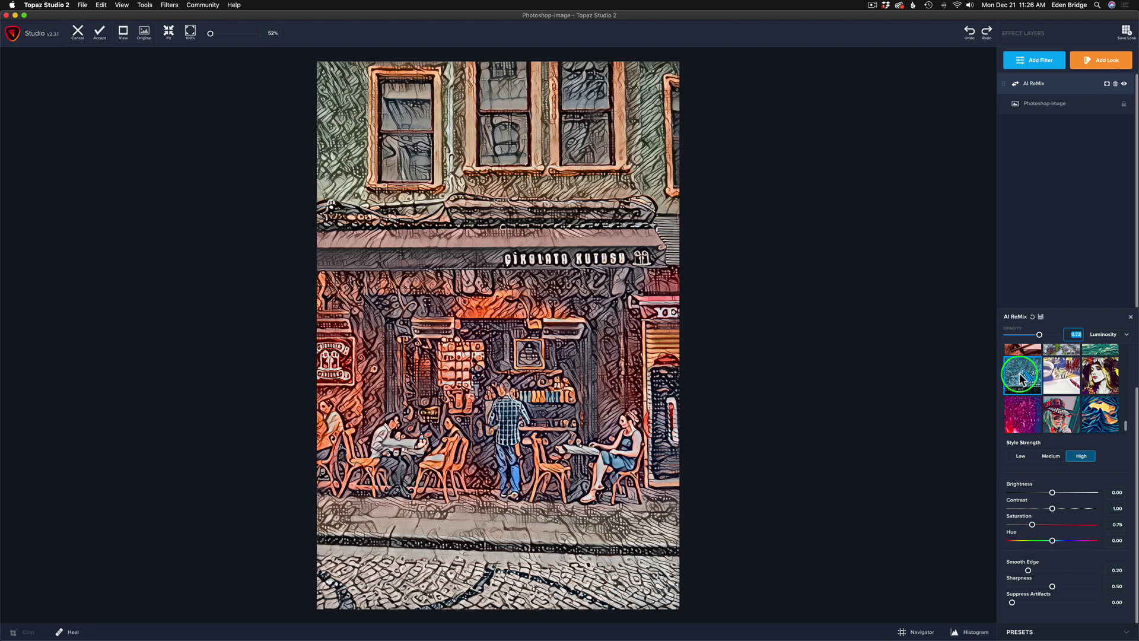
{"action": "left_click_drag", "start_coordinate": [1039, 335], "coordinate": [1024, 336]}
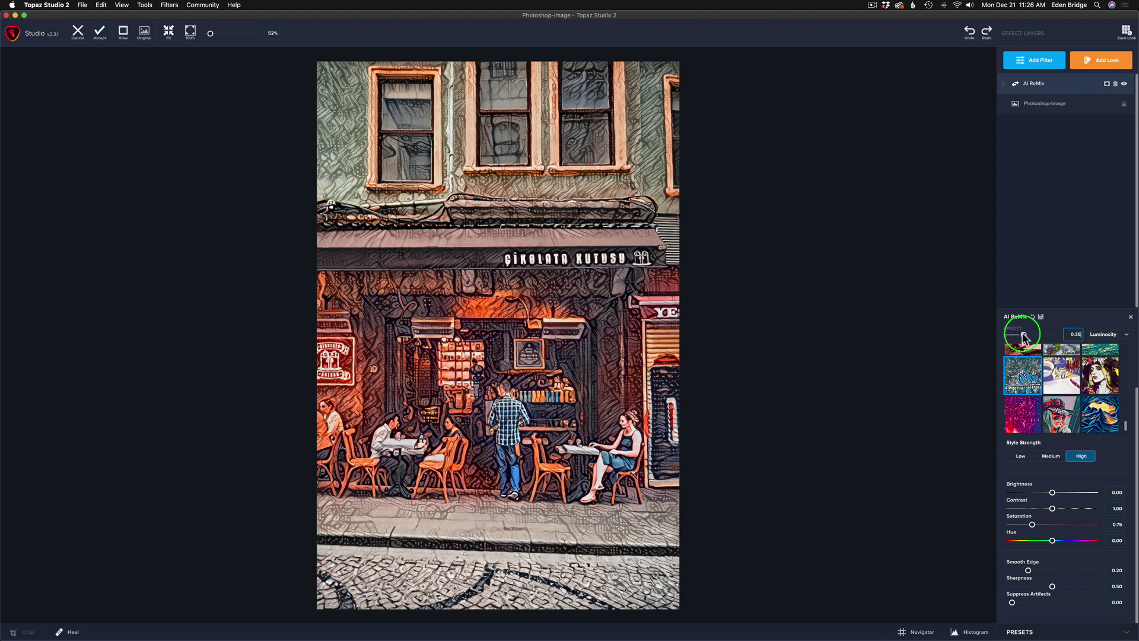